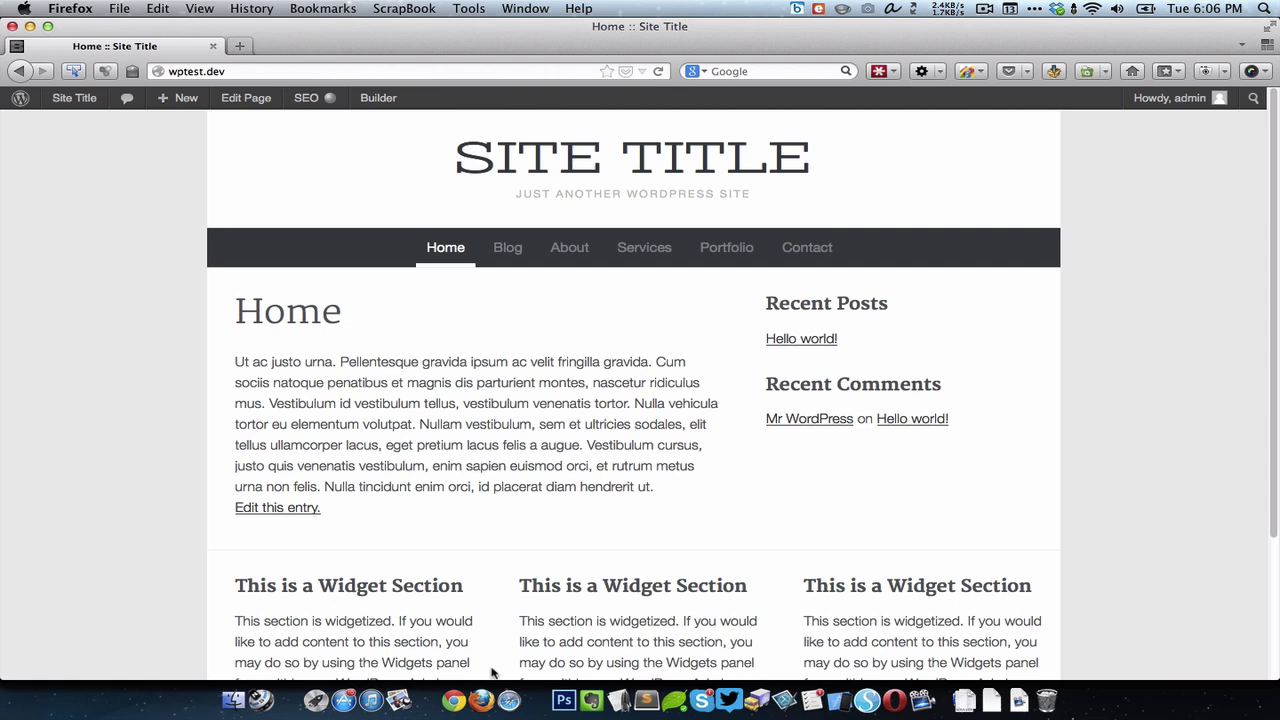
Review the notes comparing the local site address with the new remote site address, then return to the local site.
{"action": "left_click", "coordinate": [647, 695]}
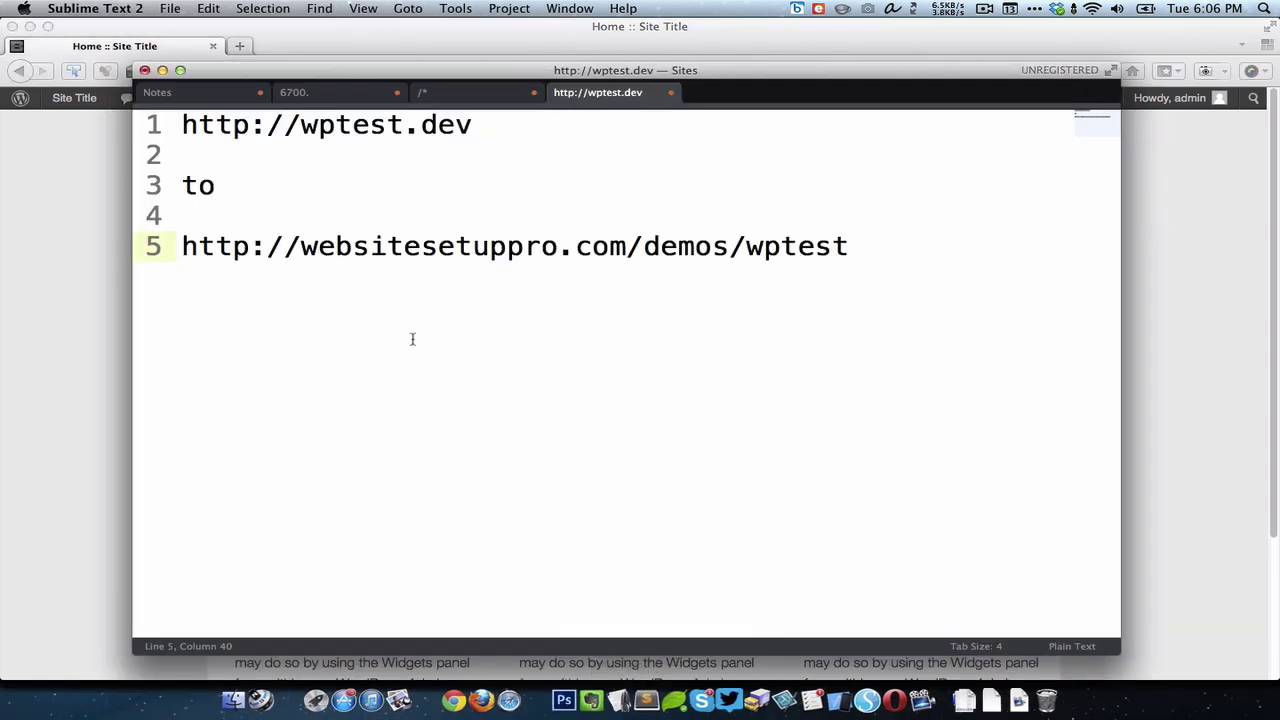
{"action": "left_click", "coordinate": [494, 133]}
{"action": "left_click", "coordinate": [880, 242]}
{"action": "left_click", "coordinate": [559, 130]}
{"action": "left_click", "coordinate": [87, 289]}
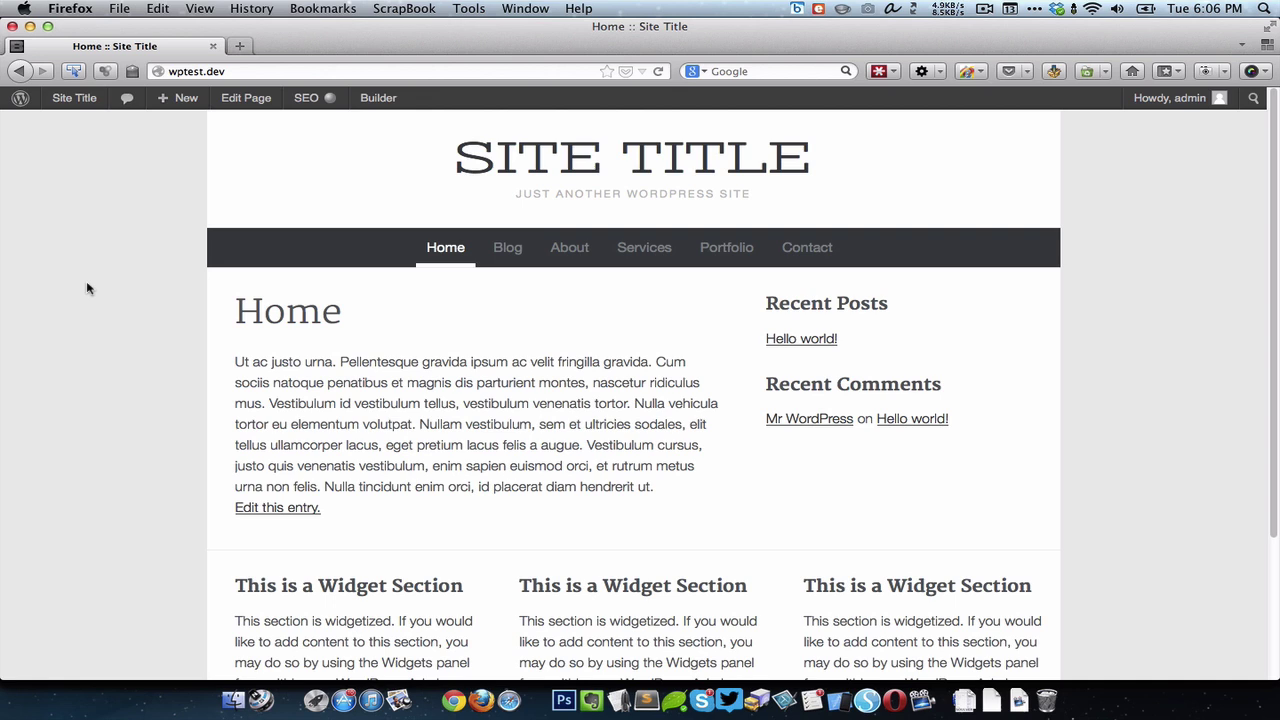
Load wptest.dev/wp-admin and go to the Plugins Add New page.
{"action": "key", "text": "super+l"}
{"action": "key", "text": "Right"}
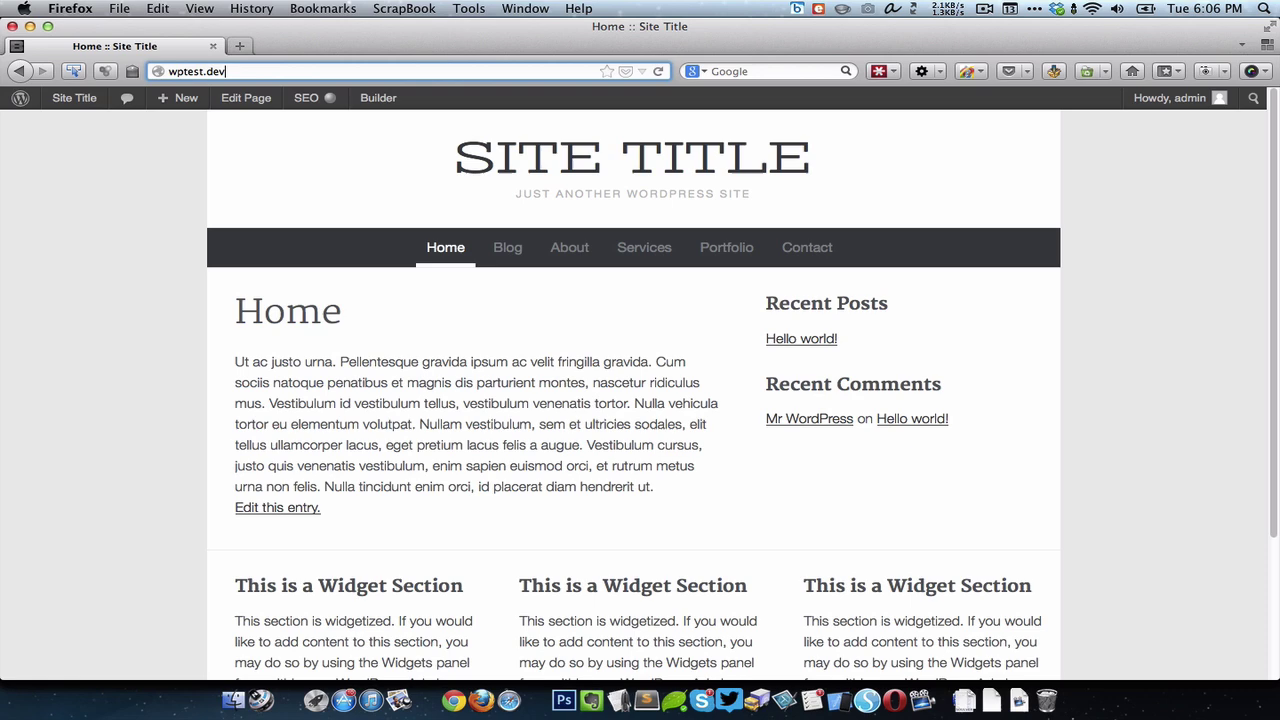
{"action": "type", "text": "wp-admin"}
{"action": "key", "text": "Return"}
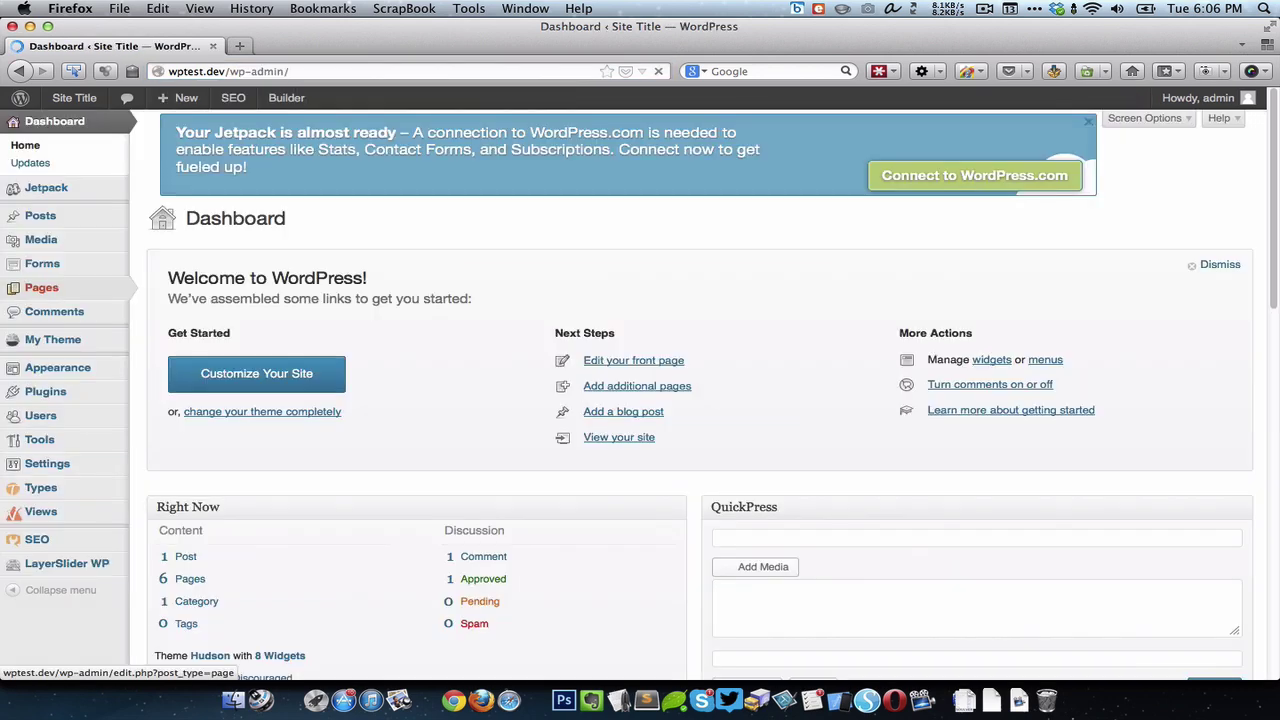
{"action": "mouse_move", "coordinate": [78, 392]}
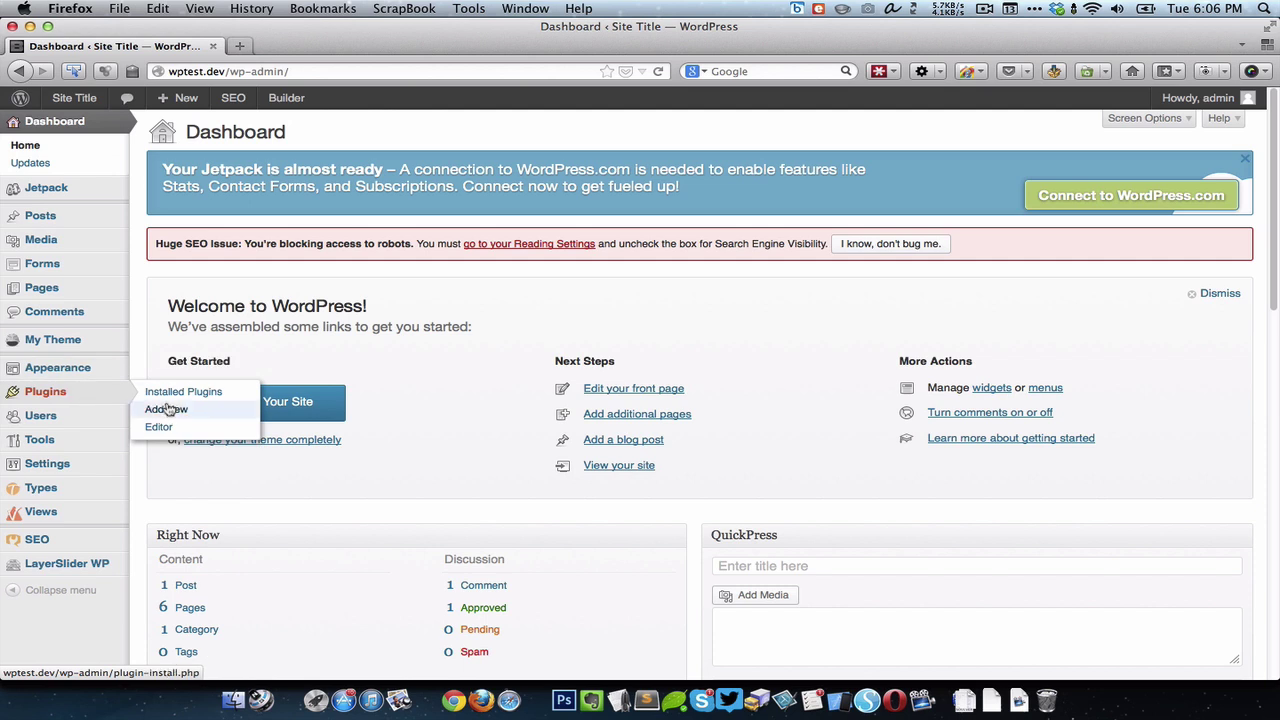
{"action": "left_click", "coordinate": [168, 409]}
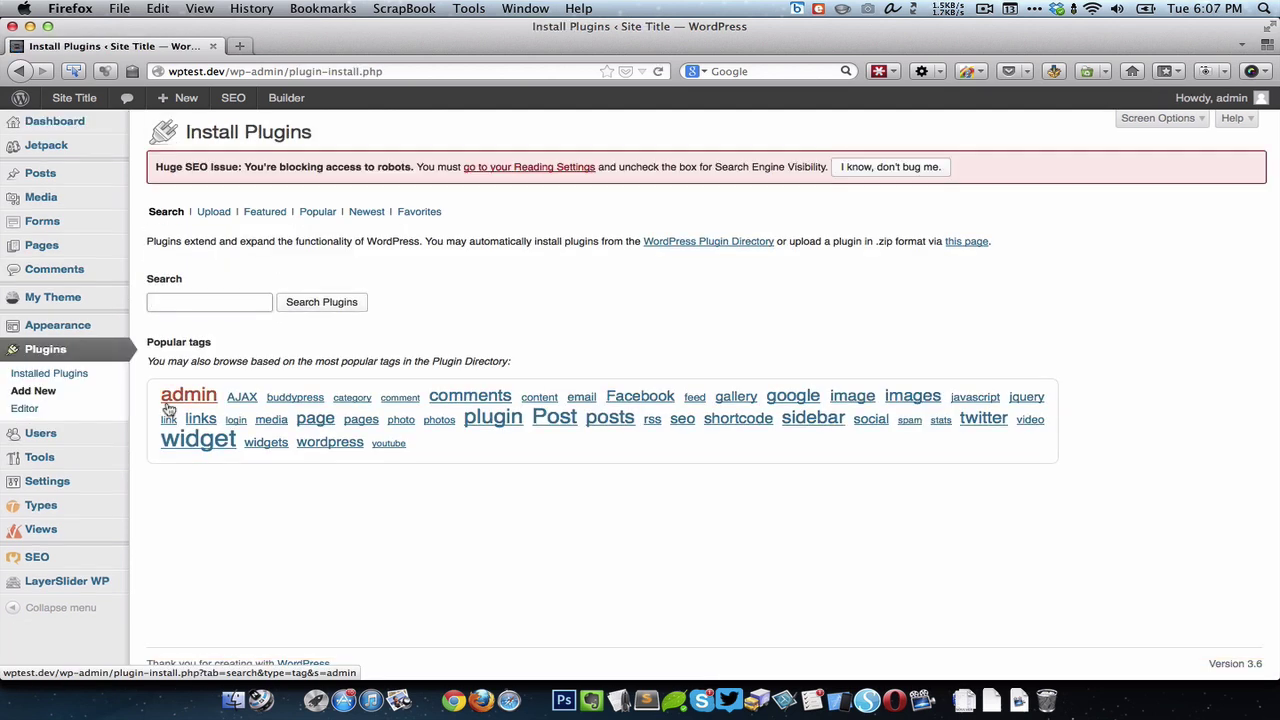
Upload backupbuddy.zip, install it, and activate the BackupBuddy plugin.
{"action": "left_click", "coordinate": [214, 213]}
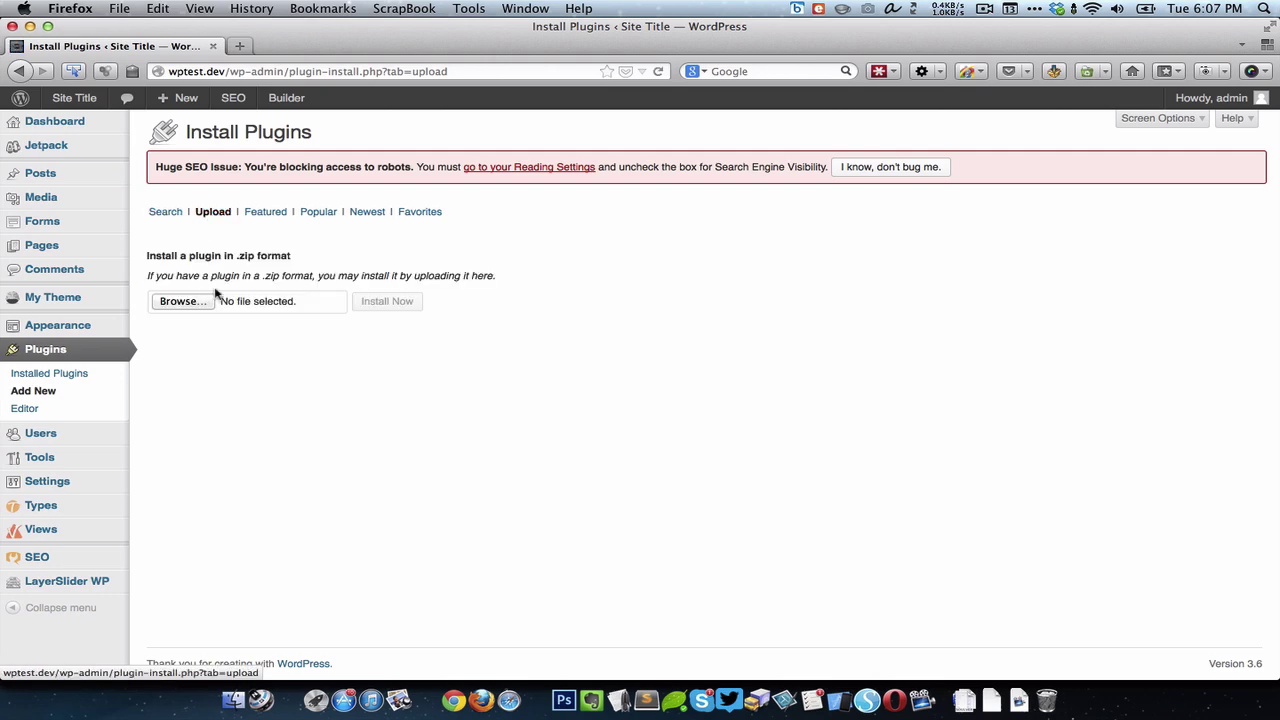
{"action": "left_click", "coordinate": [176, 309]}
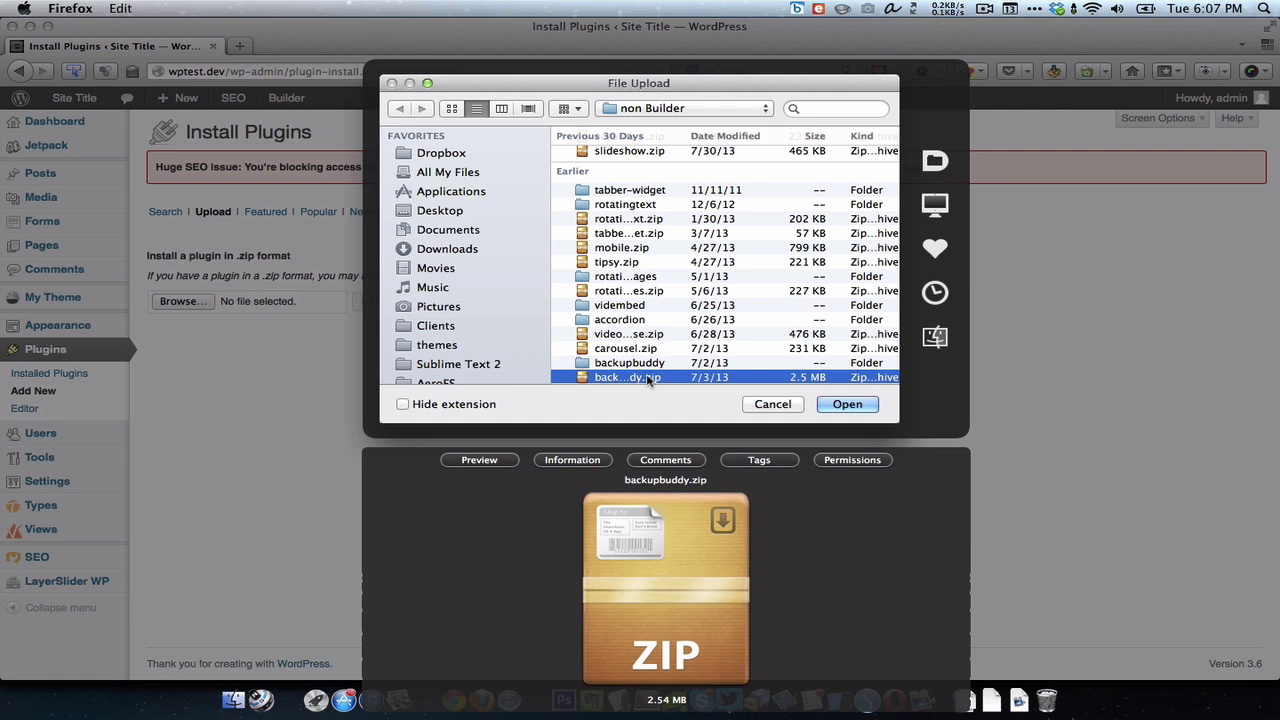
{"action": "left_click", "coordinate": [864, 404]}
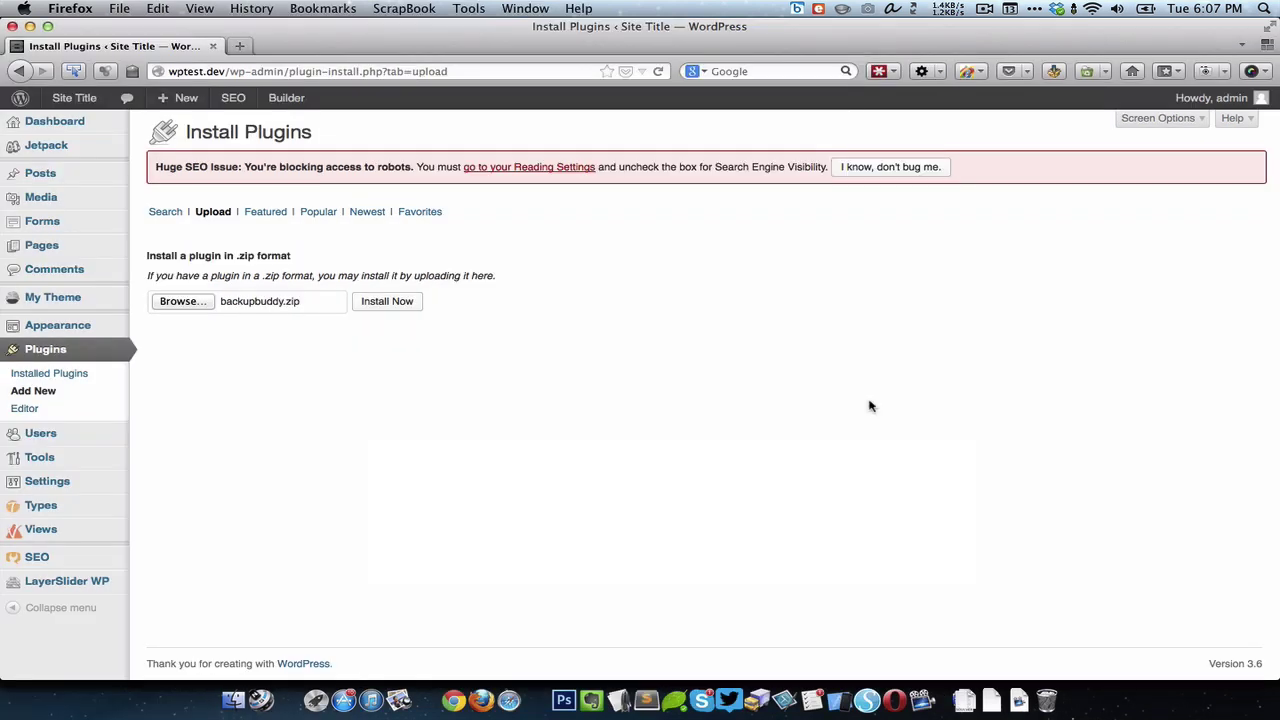
{"action": "left_click", "coordinate": [408, 309]}
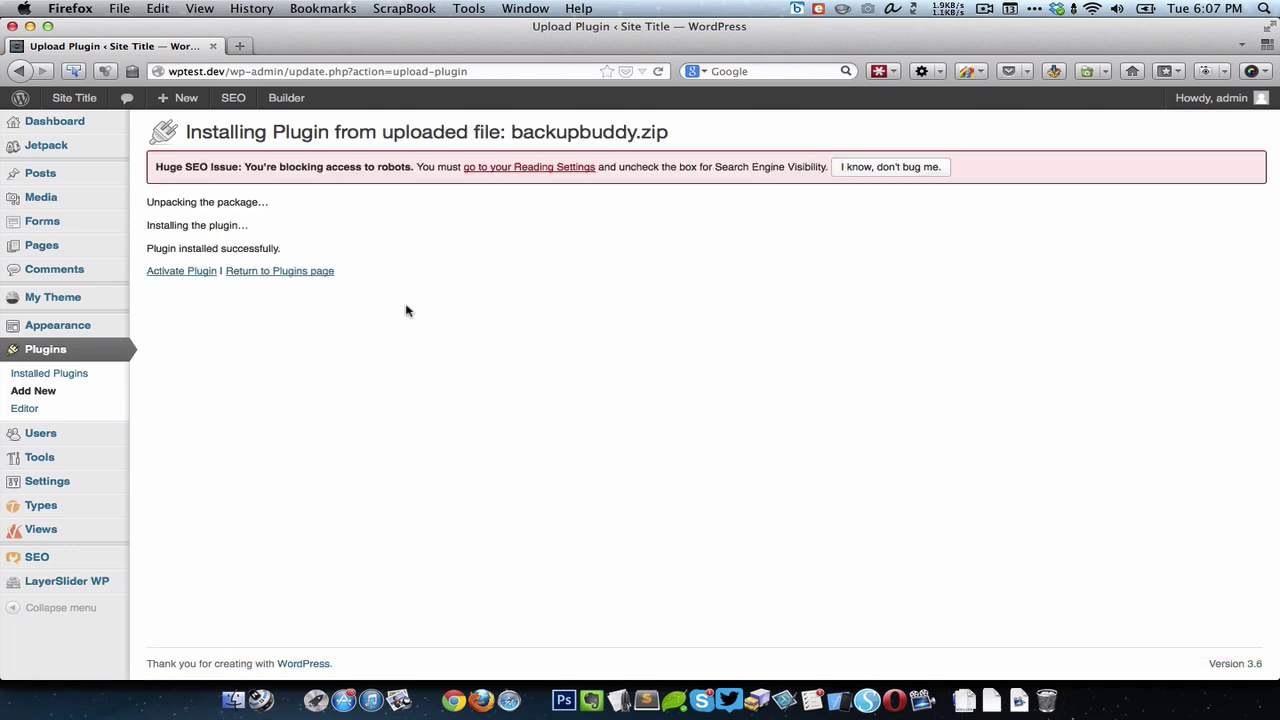
{"action": "left_click", "coordinate": [169, 272]}
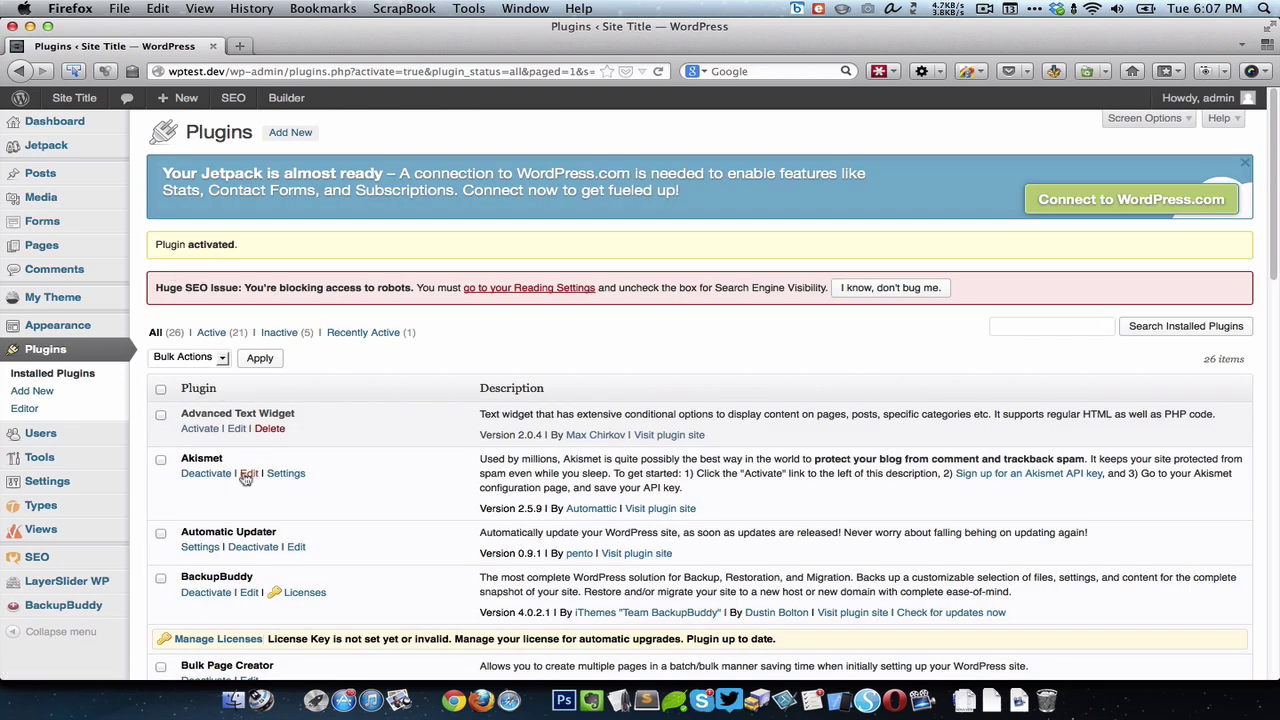
Bring up BackupBuddy's sidebar submenu once the Plugin activated notice appears.
{"action": "mouse_move", "coordinate": [105, 612]}
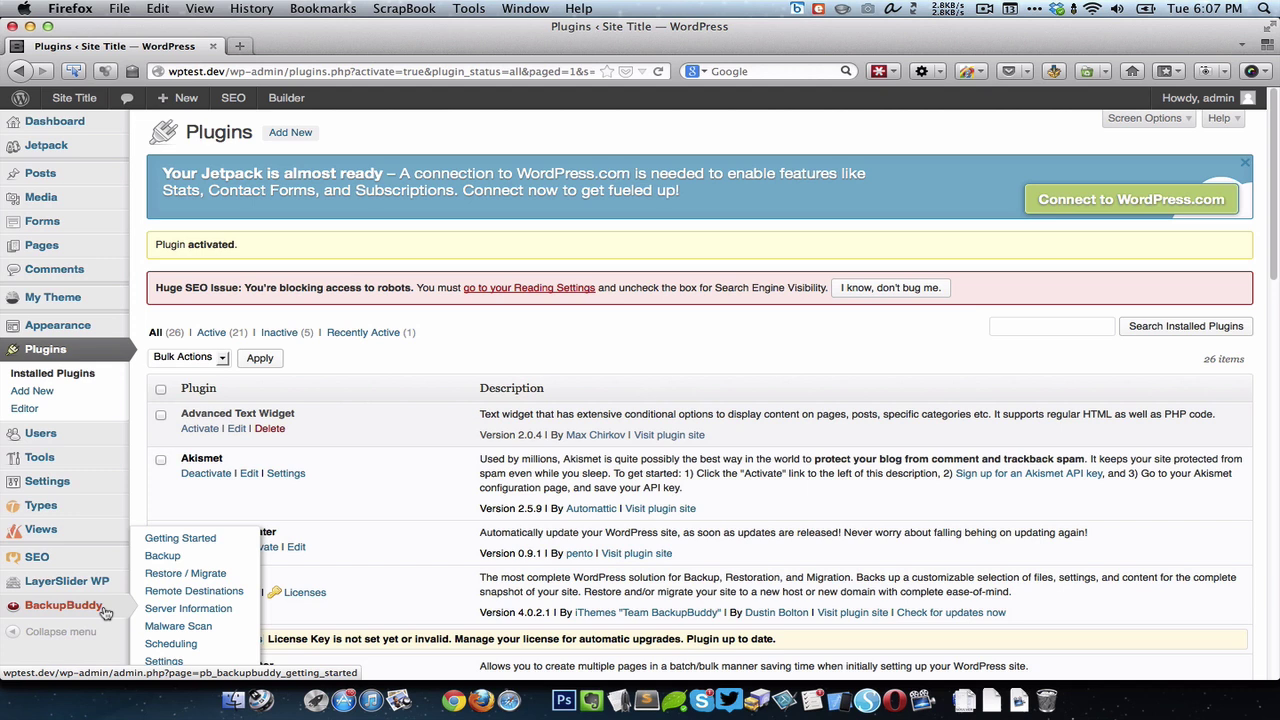
Open BackupBuddy Settings and keep the Database Defaults on backing up all tables.
{"action": "left_click", "coordinate": [165, 662]}
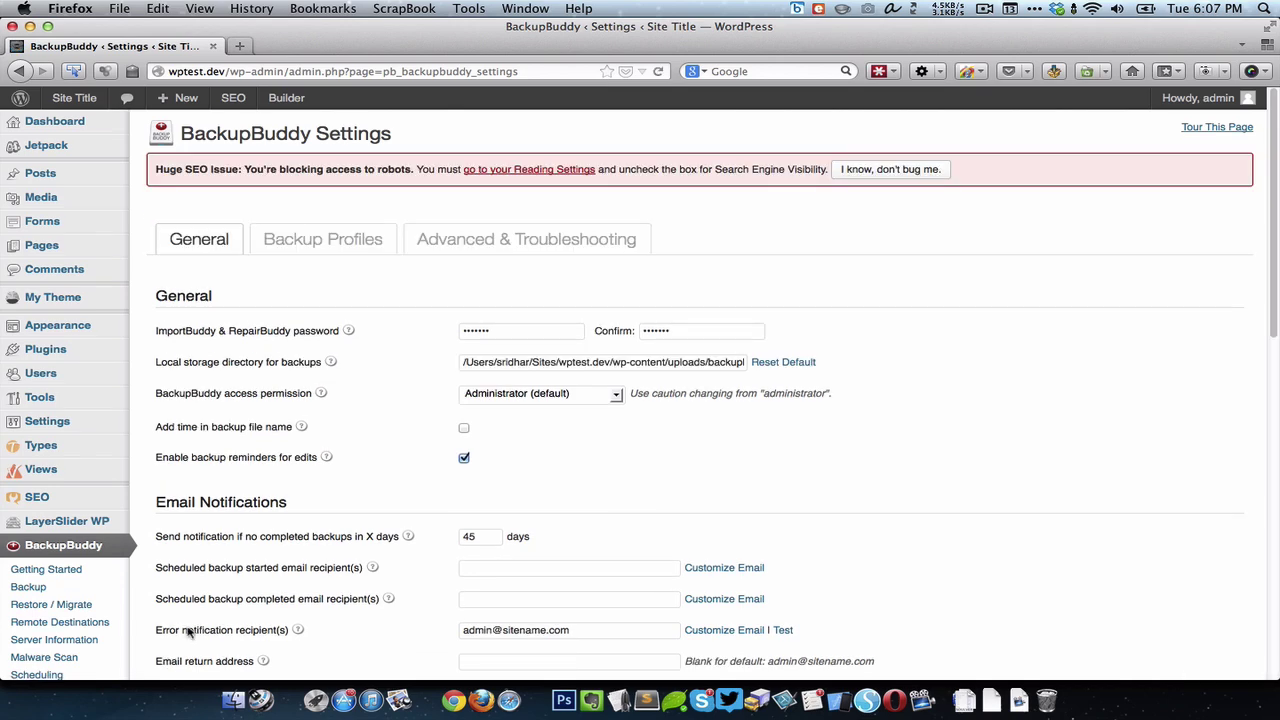
{"action": "scroll", "coordinate": [585, 436], "scroll_direction": "down", "scroll_amount": 5}
{"action": "scroll", "coordinate": [585, 436], "scroll_direction": "down", "scroll_amount": 8}
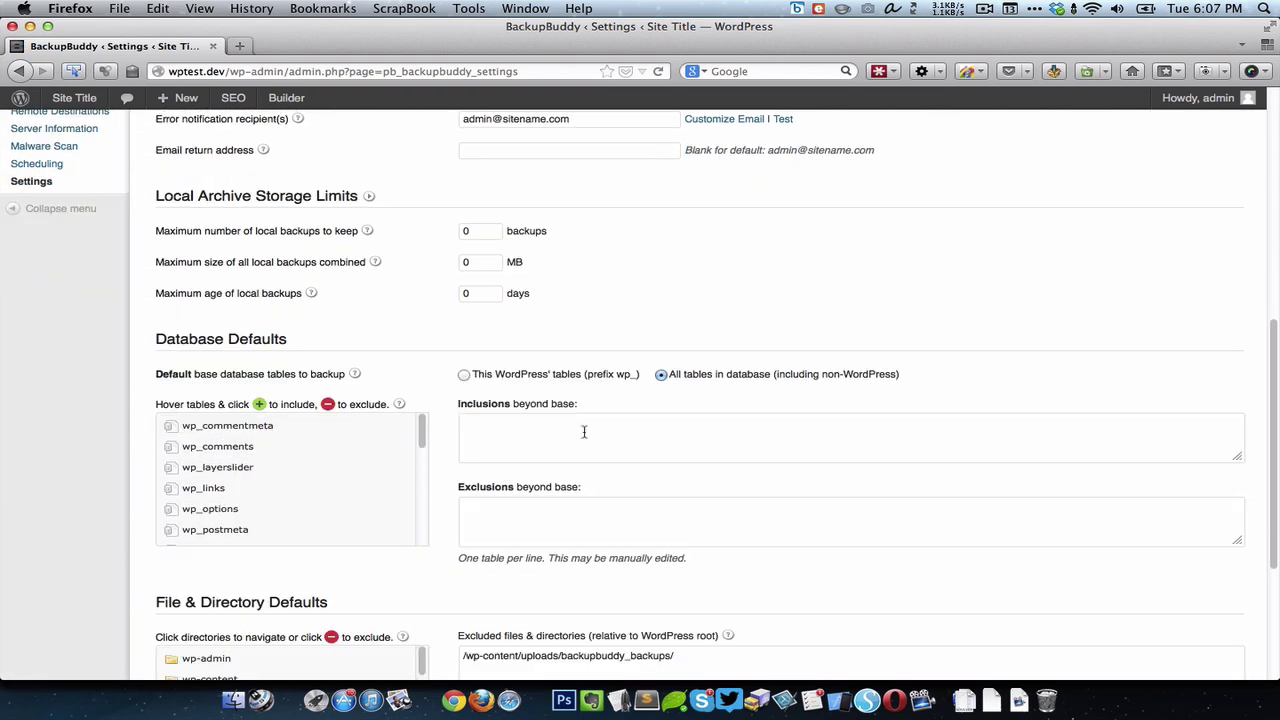
{"action": "scroll", "coordinate": [584, 432], "scroll_direction": "down", "scroll_amount": 1}
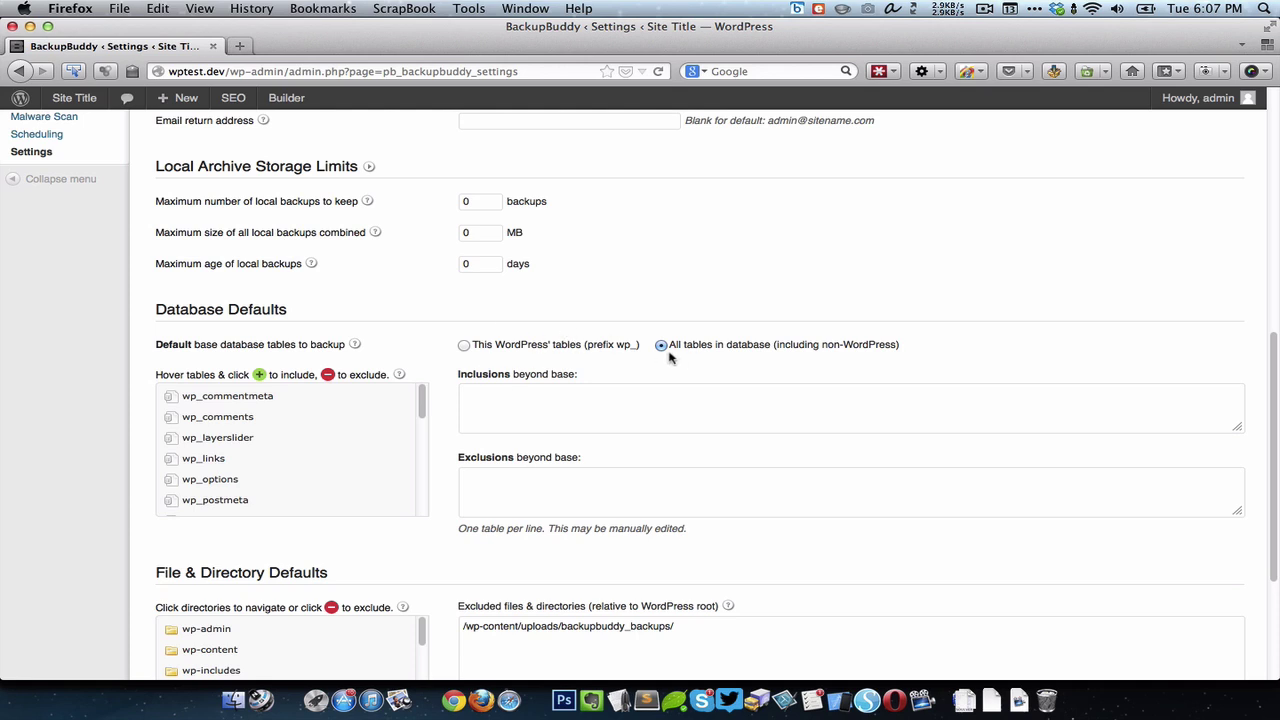
{"action": "left_click", "coordinate": [464, 346]}
{"action": "left_click", "coordinate": [660, 346]}
Expand wp-content and uploads in File & Directory Defaults and inspect the excluded directories list.
{"action": "scroll", "coordinate": [608, 314], "scroll_direction": "down", "scroll_amount": 5}
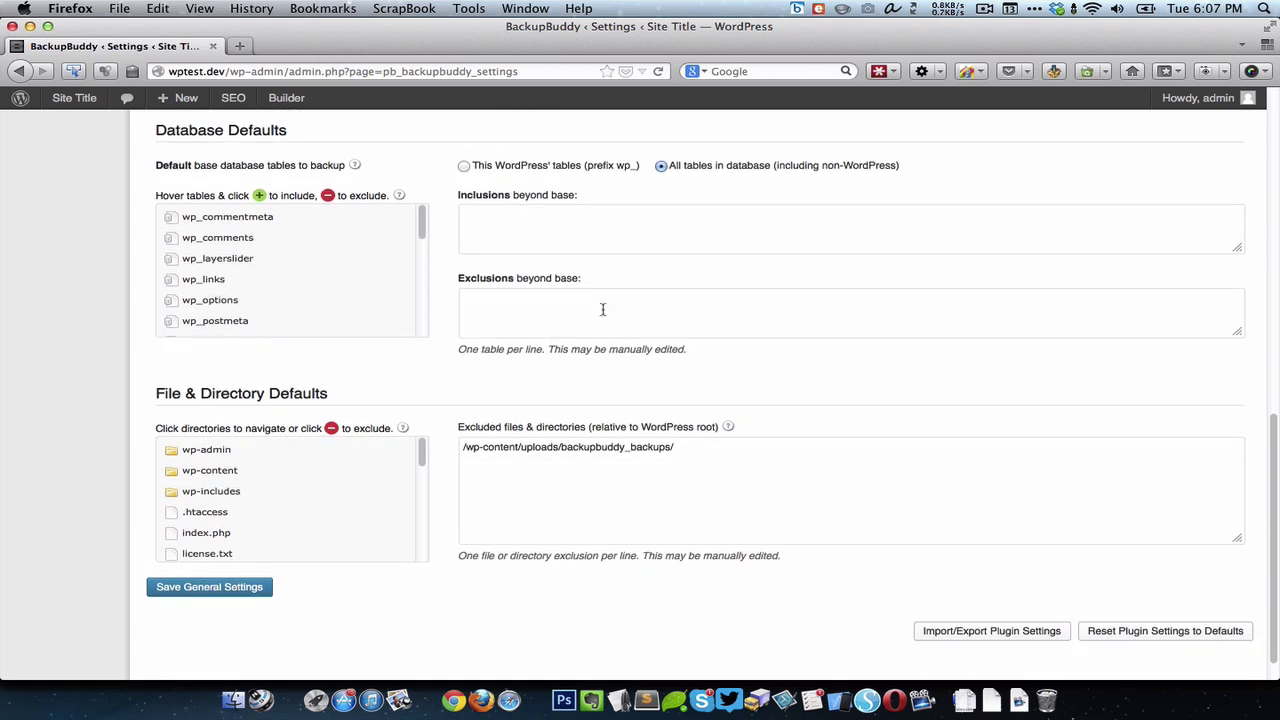
{"action": "mouse_move", "coordinate": [353, 463]}
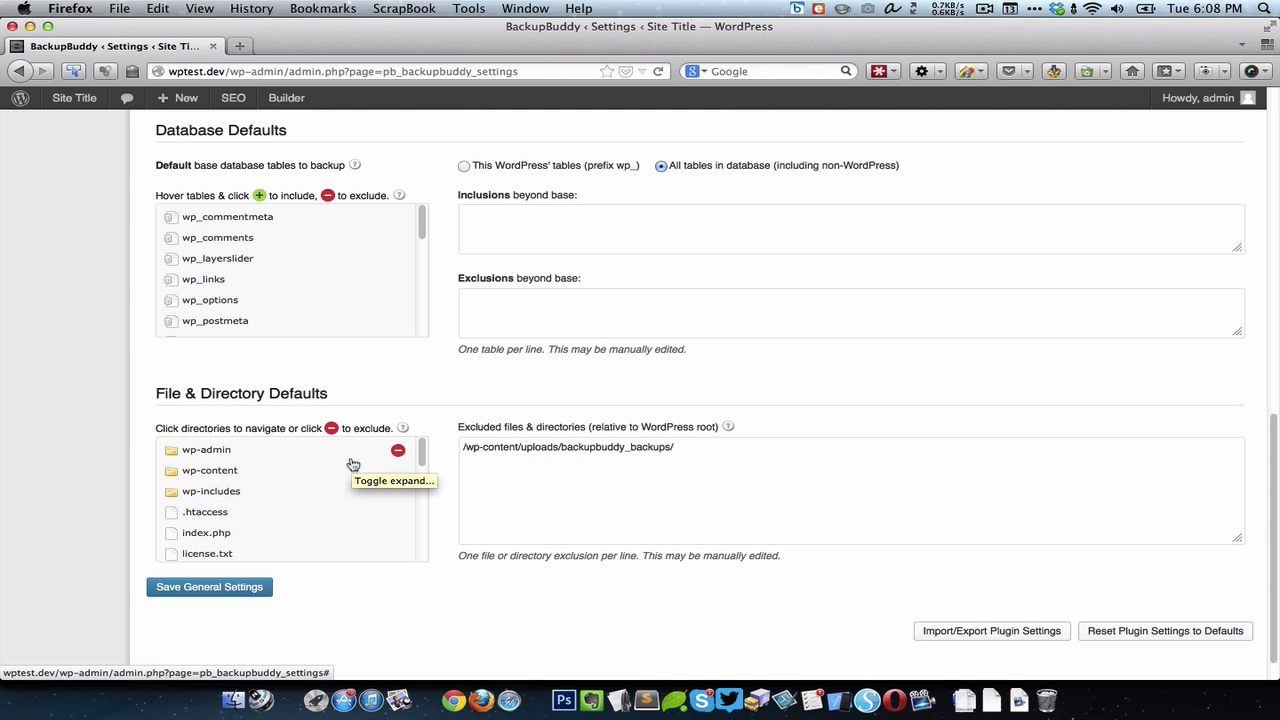
{"action": "left_click", "coordinate": [232, 476]}
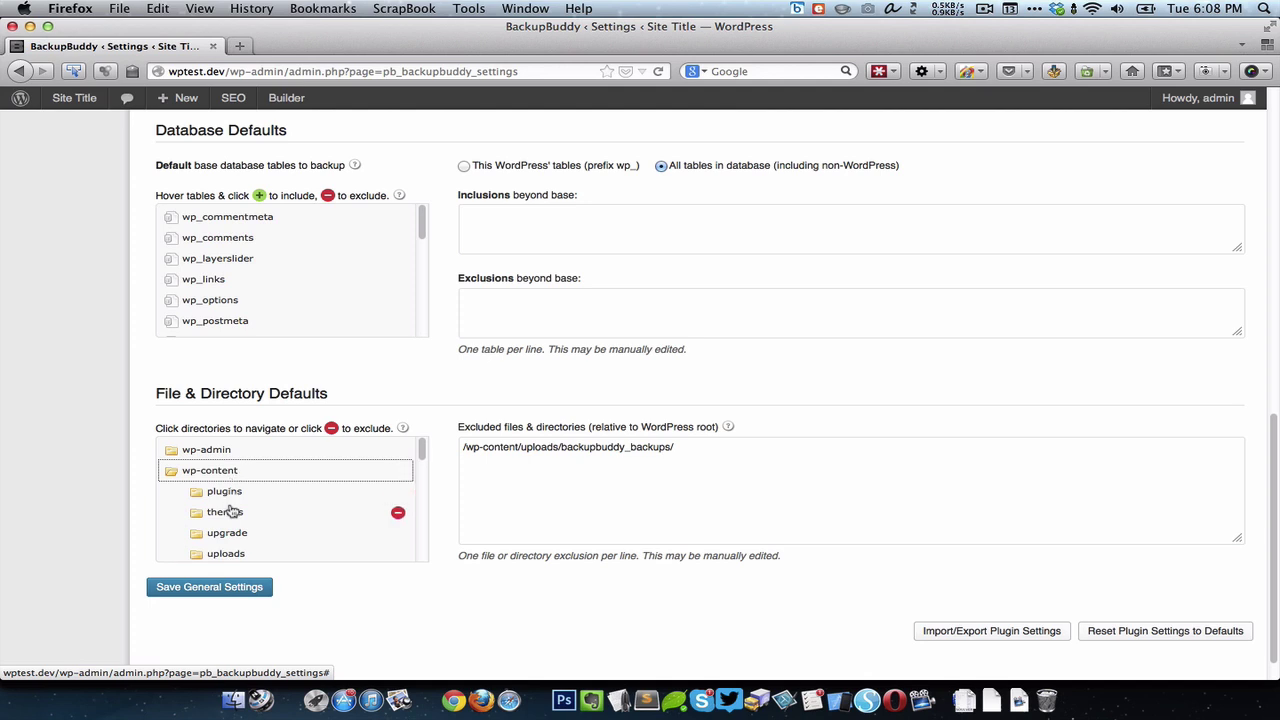
{"action": "scroll", "coordinate": [230, 510], "scroll_direction": "down", "scroll_amount": 2}
{"action": "left_click", "coordinate": [228, 496]}
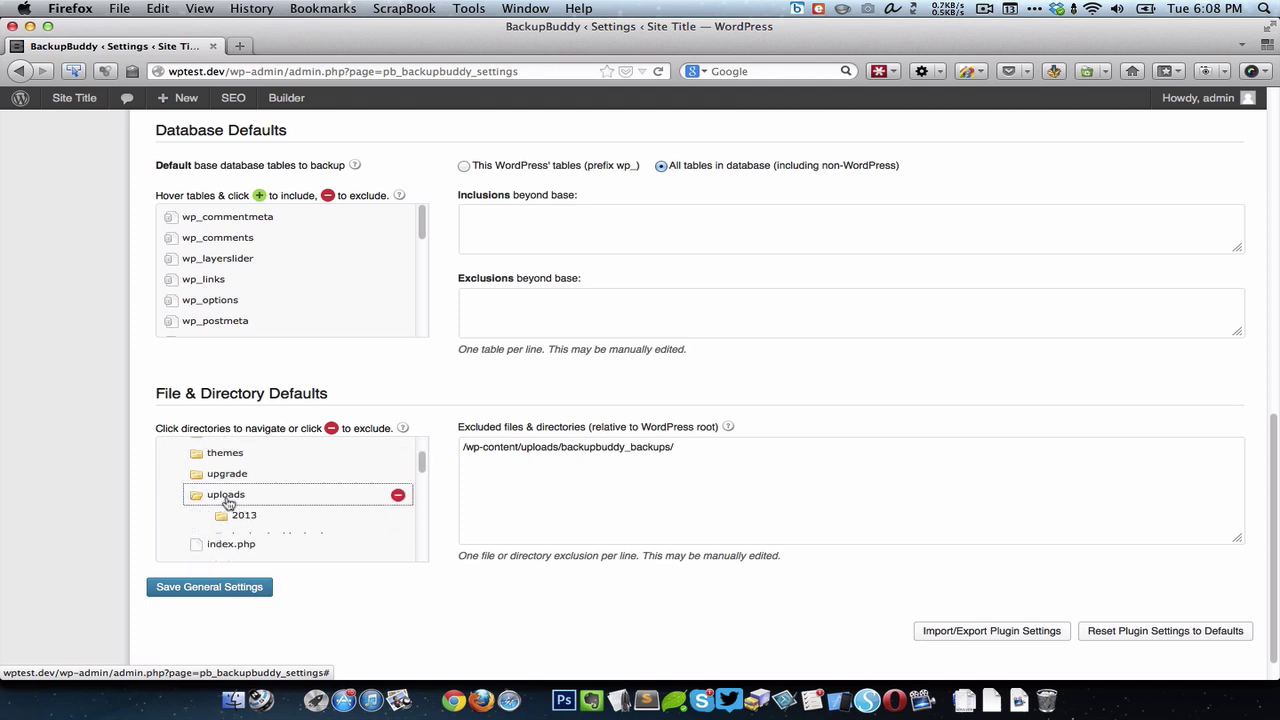
{"action": "scroll", "coordinate": [228, 503], "scroll_direction": "down", "scroll_amount": 3}
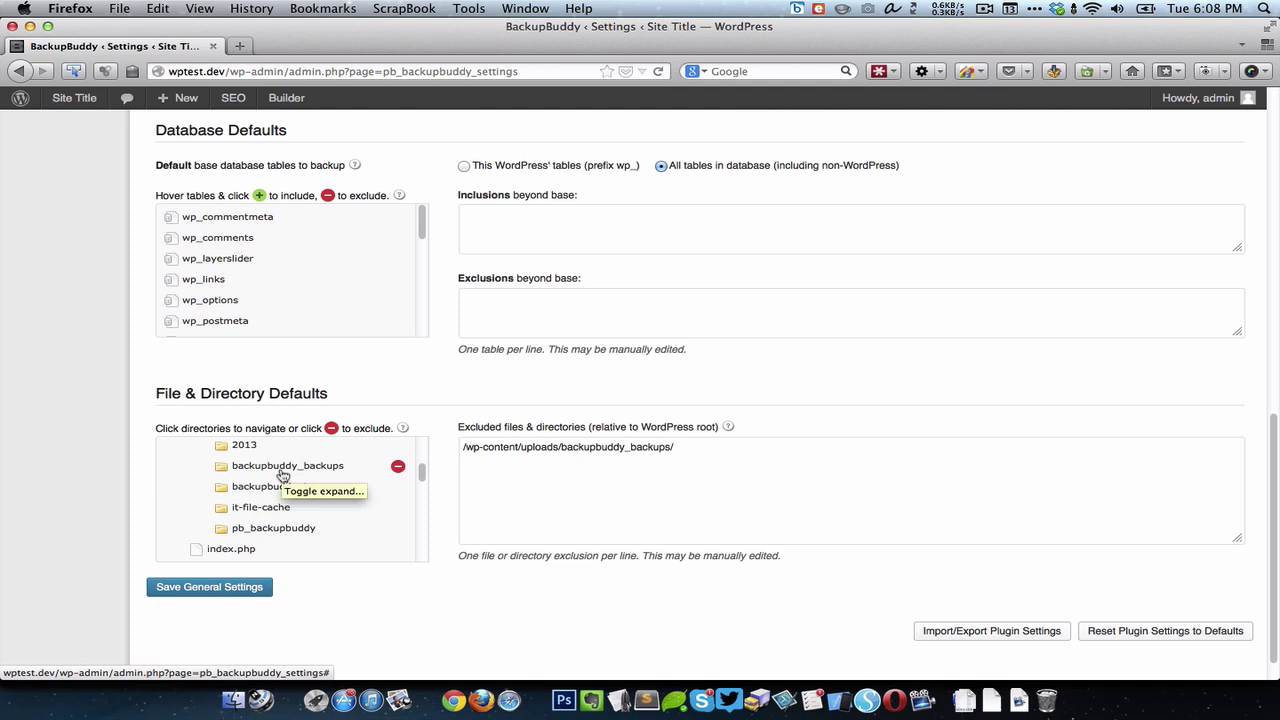
{"action": "left_click", "coordinate": [582, 451]}
{"action": "left_click", "coordinate": [720, 449]}
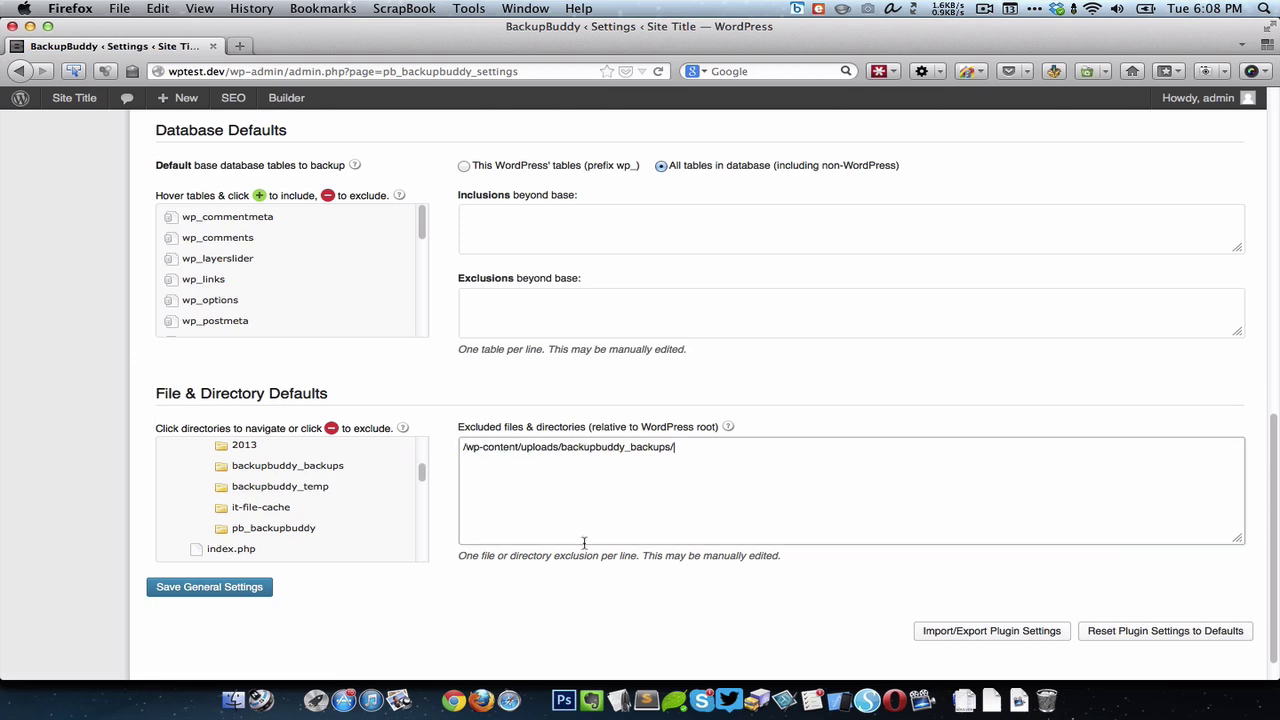
Look over the BackupBuddy settings and check the error notification recipient field.
{"action": "scroll", "coordinate": [470, 600], "scroll_direction": "up", "scroll_amount": 10}
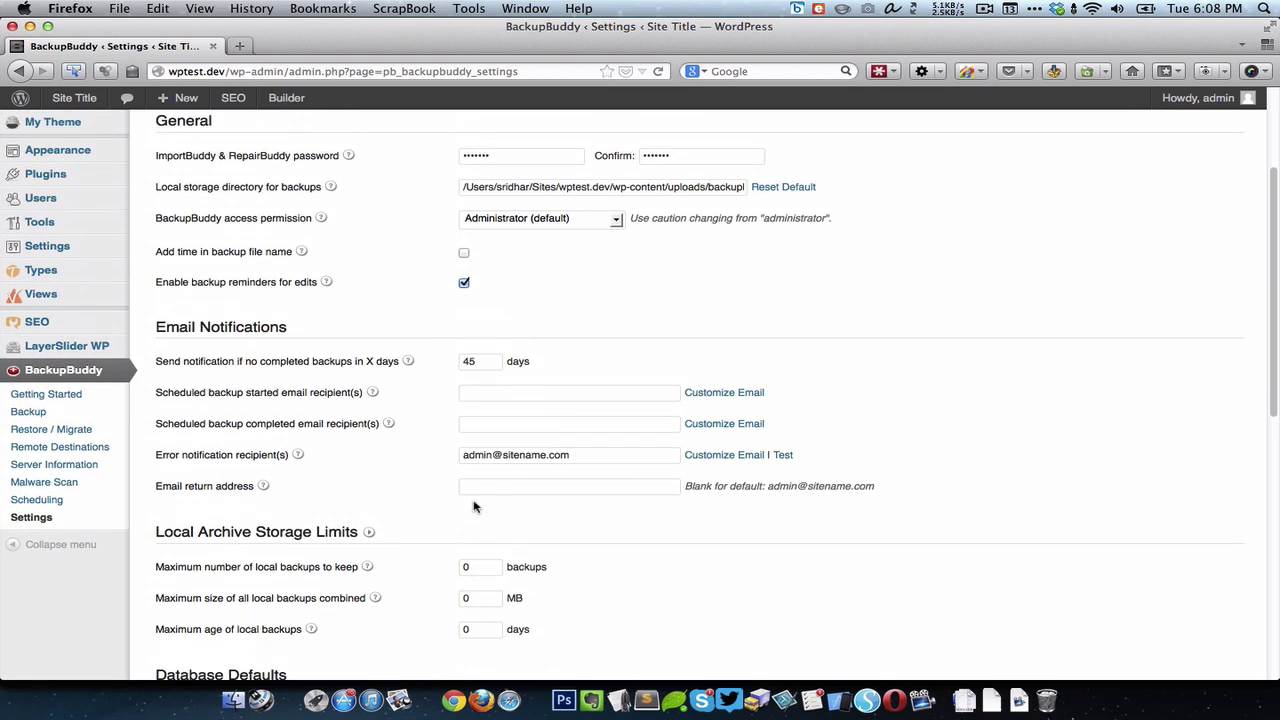
{"action": "scroll", "coordinate": [474, 502], "scroll_direction": "down", "scroll_amount": 1}
{"action": "scroll", "coordinate": [474, 502], "scroll_direction": "up", "scroll_amount": 1}
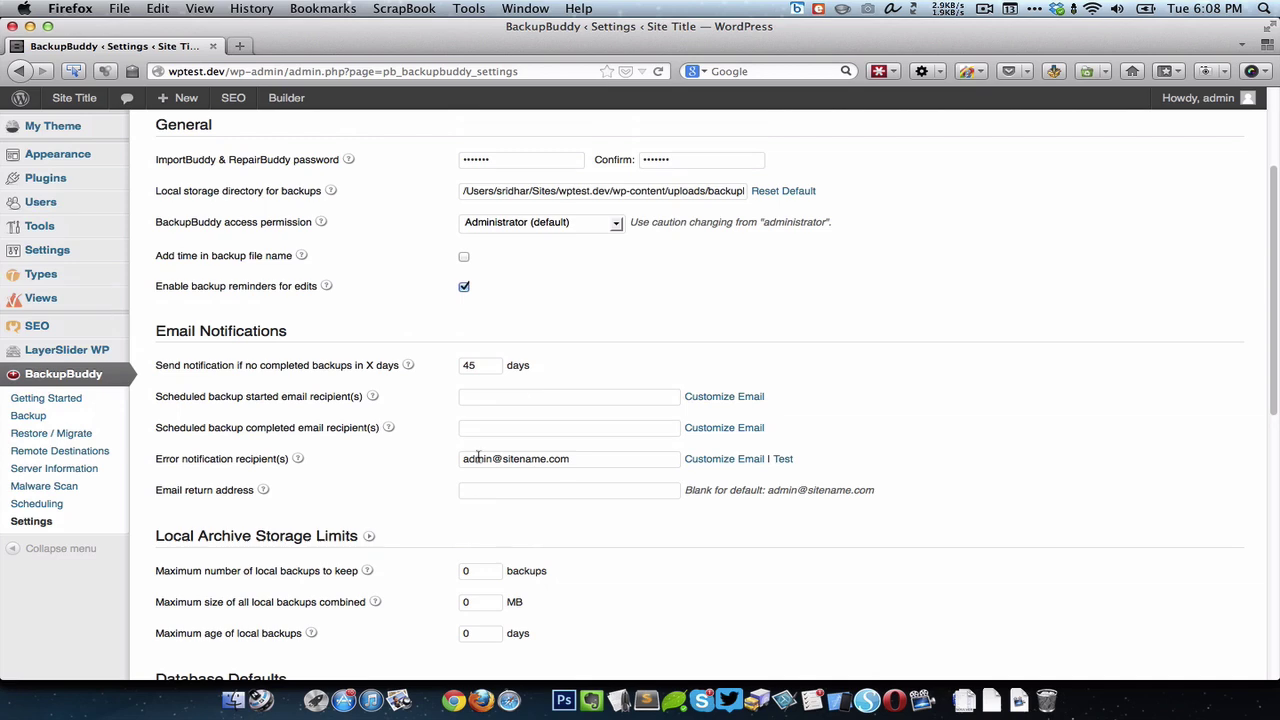
{"action": "scroll", "coordinate": [500, 450], "scroll_direction": "down", "scroll_amount": 4}
{"action": "scroll", "coordinate": [523, 395], "scroll_direction": "up", "scroll_amount": 2}
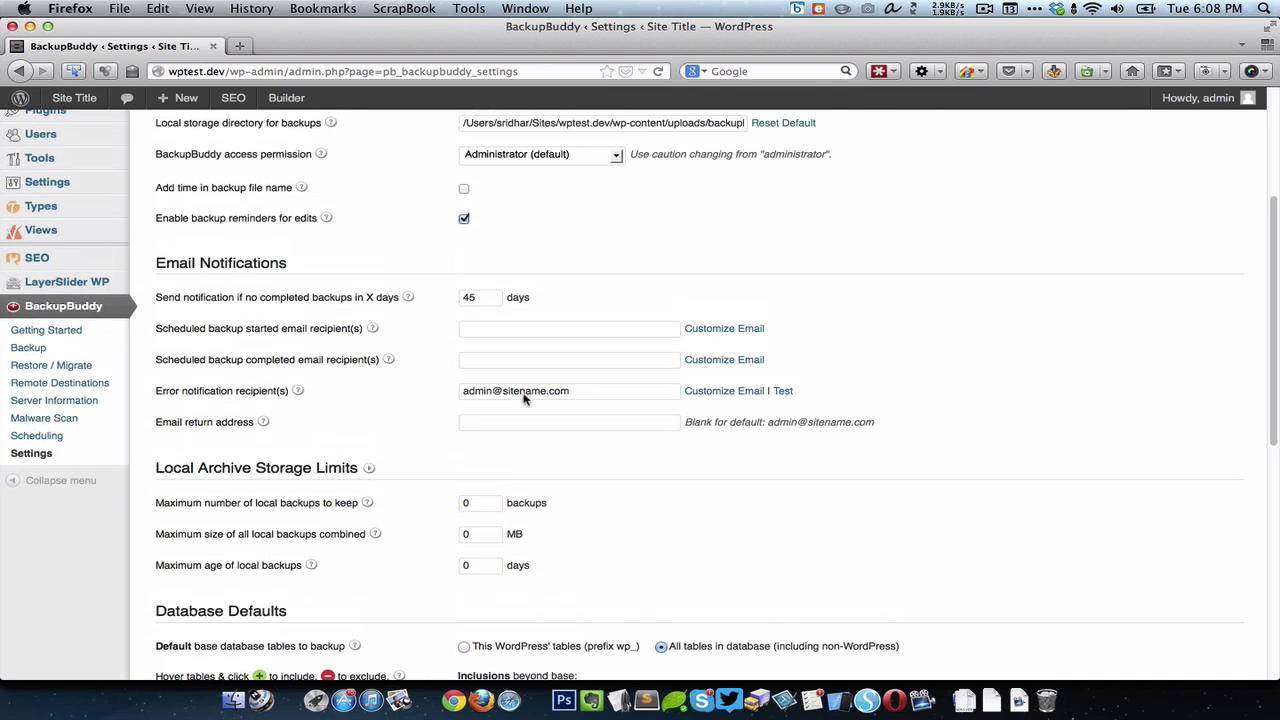
{"action": "left_click", "coordinate": [604, 392]}
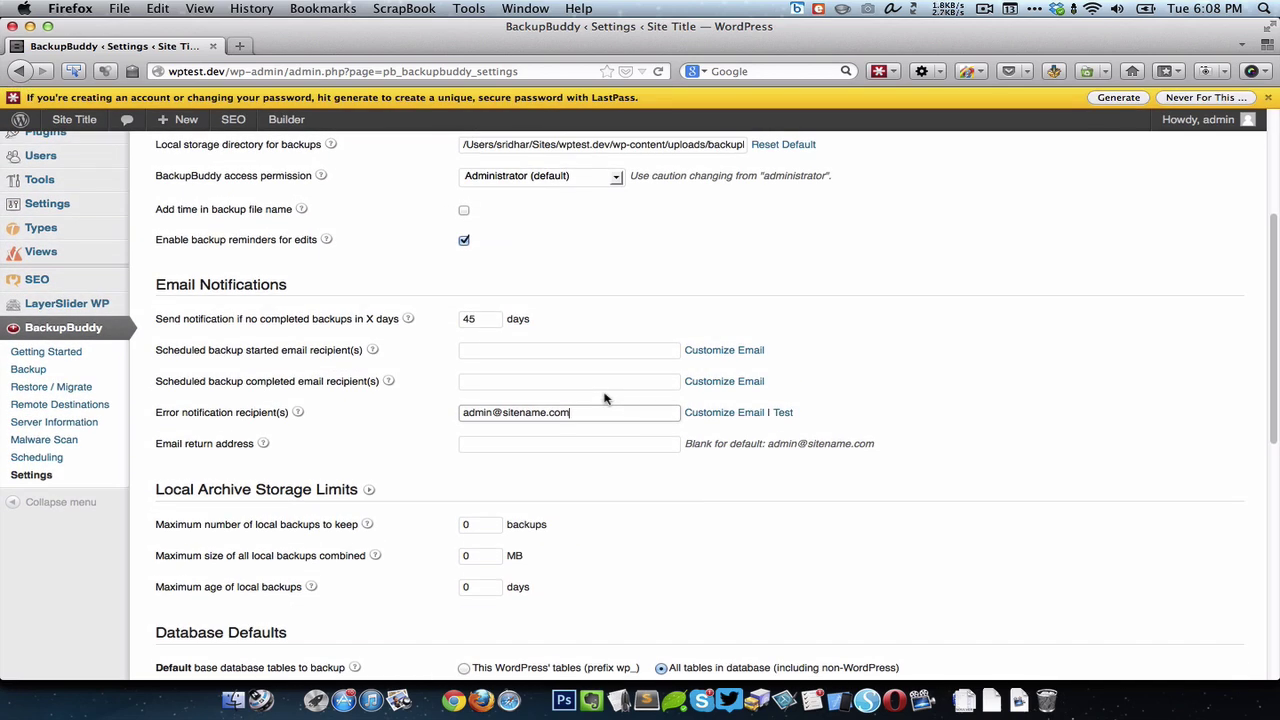
Scroll through the remaining settings and go to the BackupBuddy Backup page.
{"action": "scroll", "coordinate": [858, 364], "scroll_direction": "down", "scroll_amount": 4}
{"action": "scroll", "coordinate": [858, 364], "scroll_direction": "down", "scroll_amount": 7}
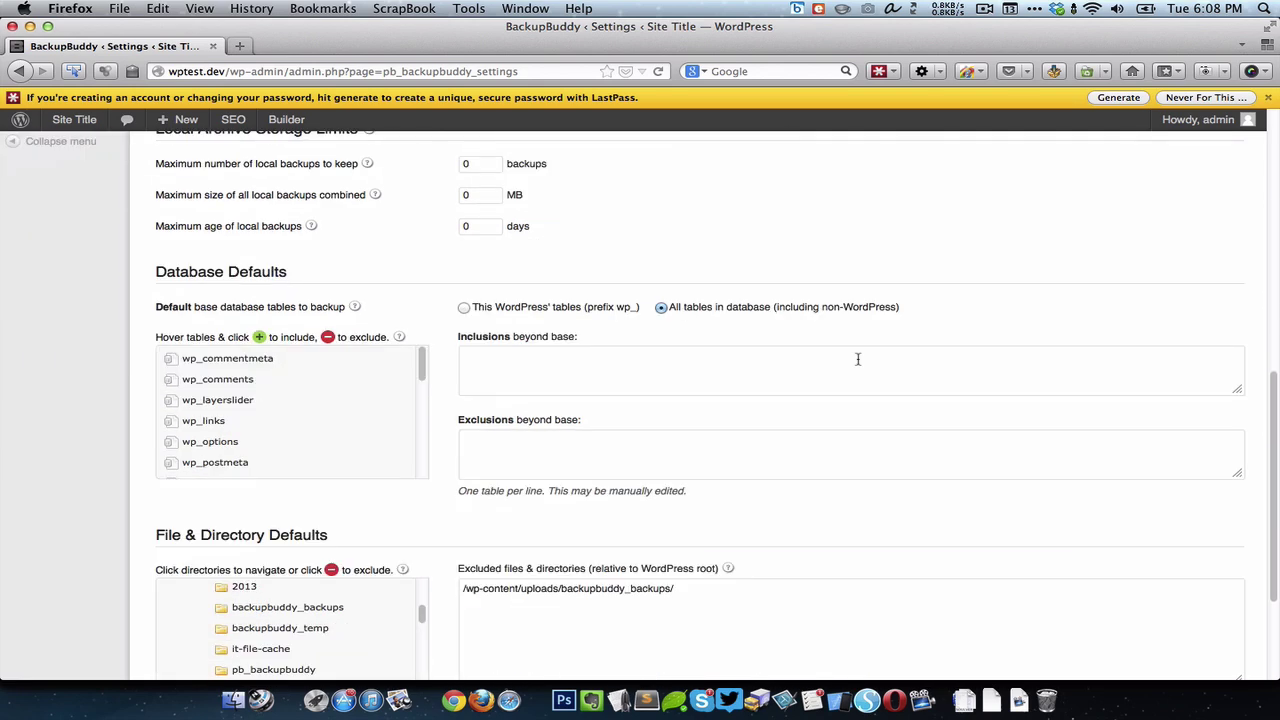
{"action": "scroll", "coordinate": [858, 364], "scroll_direction": "up", "scroll_amount": 15}
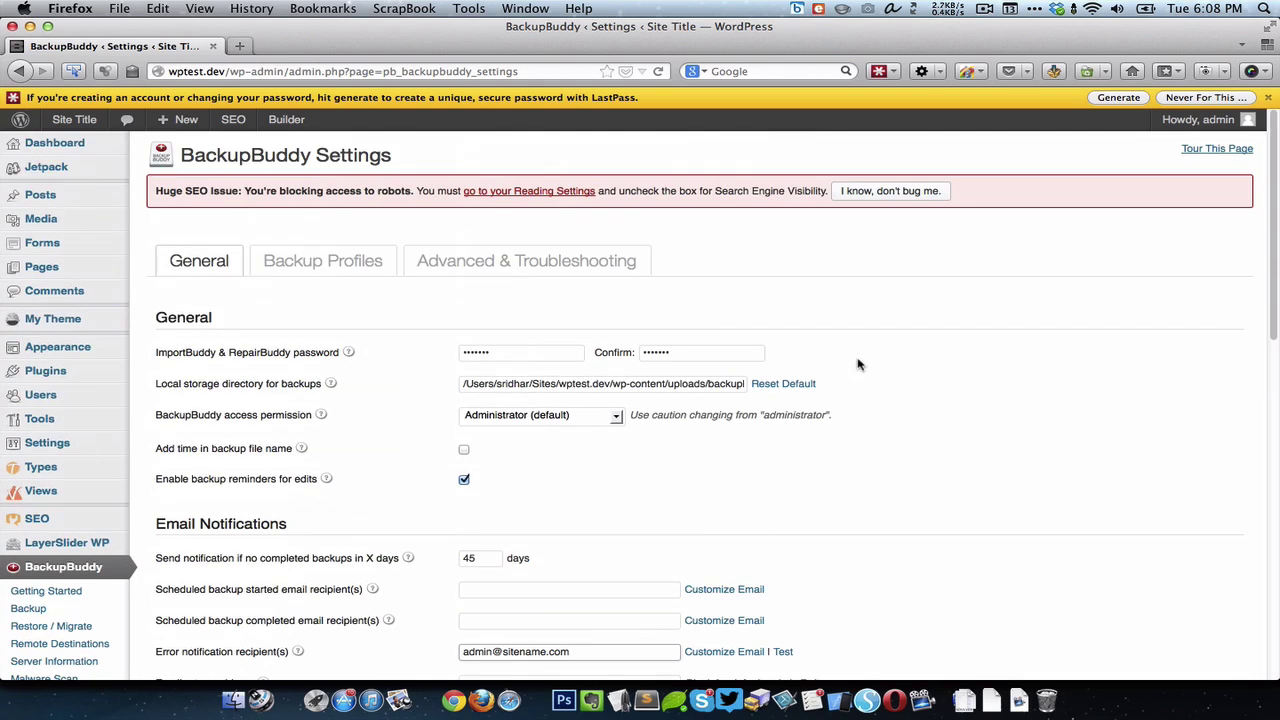
{"action": "scroll", "coordinate": [392, 290], "scroll_direction": "down", "scroll_amount": 1}
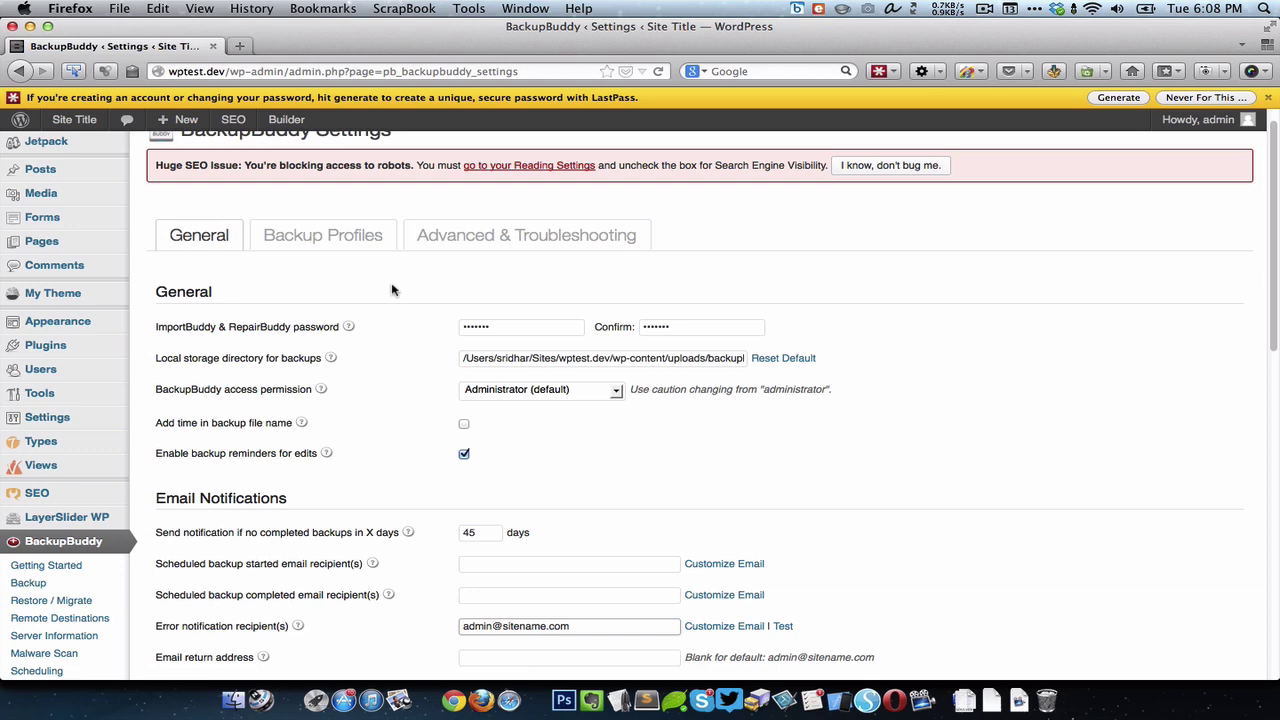
{"action": "scroll", "coordinate": [392, 290], "scroll_direction": "down", "scroll_amount": 2}
{"action": "left_click", "coordinate": [52, 543]}
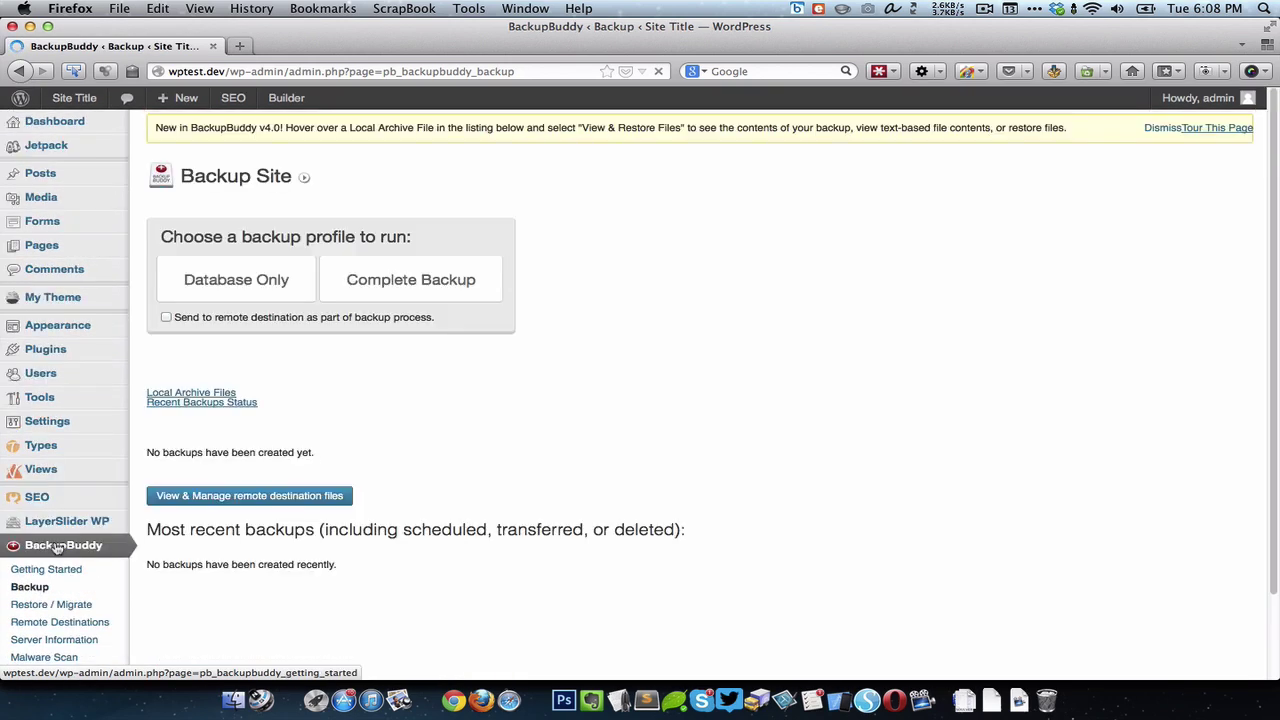
Run the Complete Backup profile and follow the status log as the archive reaches 13.05 MB.
{"action": "left_click", "coordinate": [460, 335]}
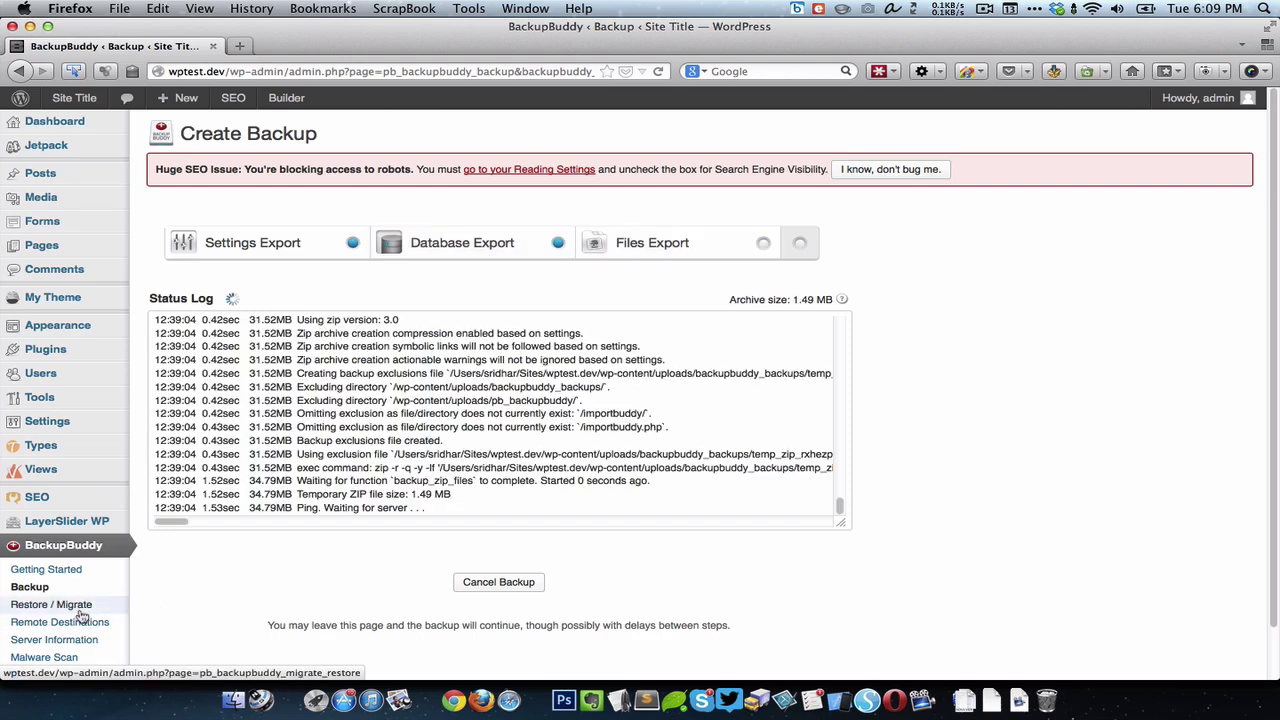
{"action": "scroll", "coordinate": [86, 640], "scroll_direction": "down", "scroll_amount": 1}
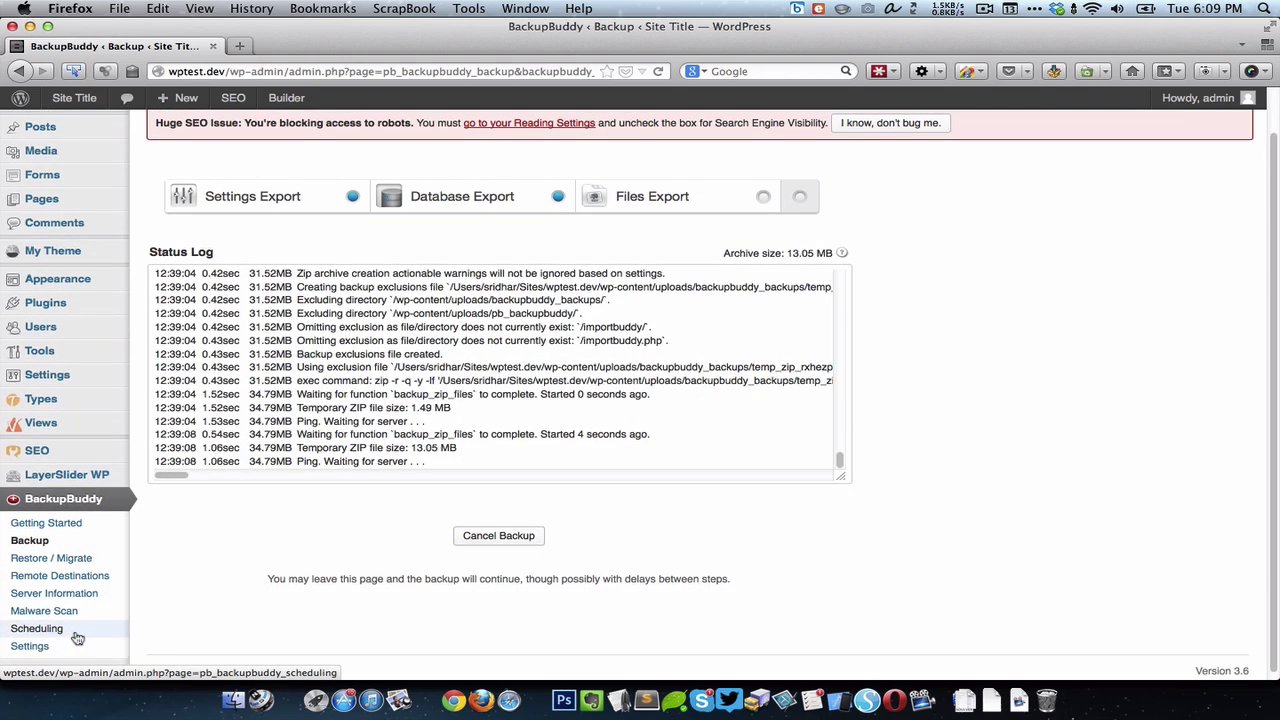
Open Remote Destinations in a new tab and scroll down to the FTP option.
{"action": "right_click", "coordinate": [104, 578]}
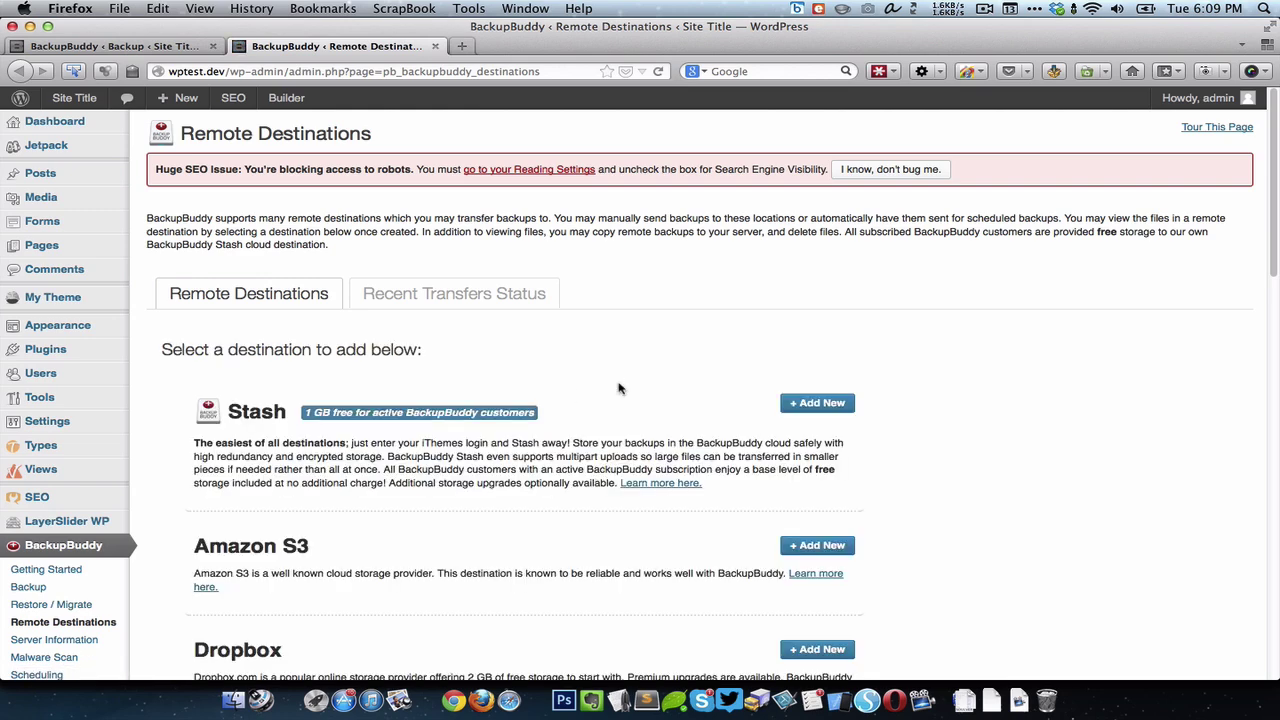
{"action": "scroll", "coordinate": [618, 388], "scroll_direction": "down", "scroll_amount": 10}
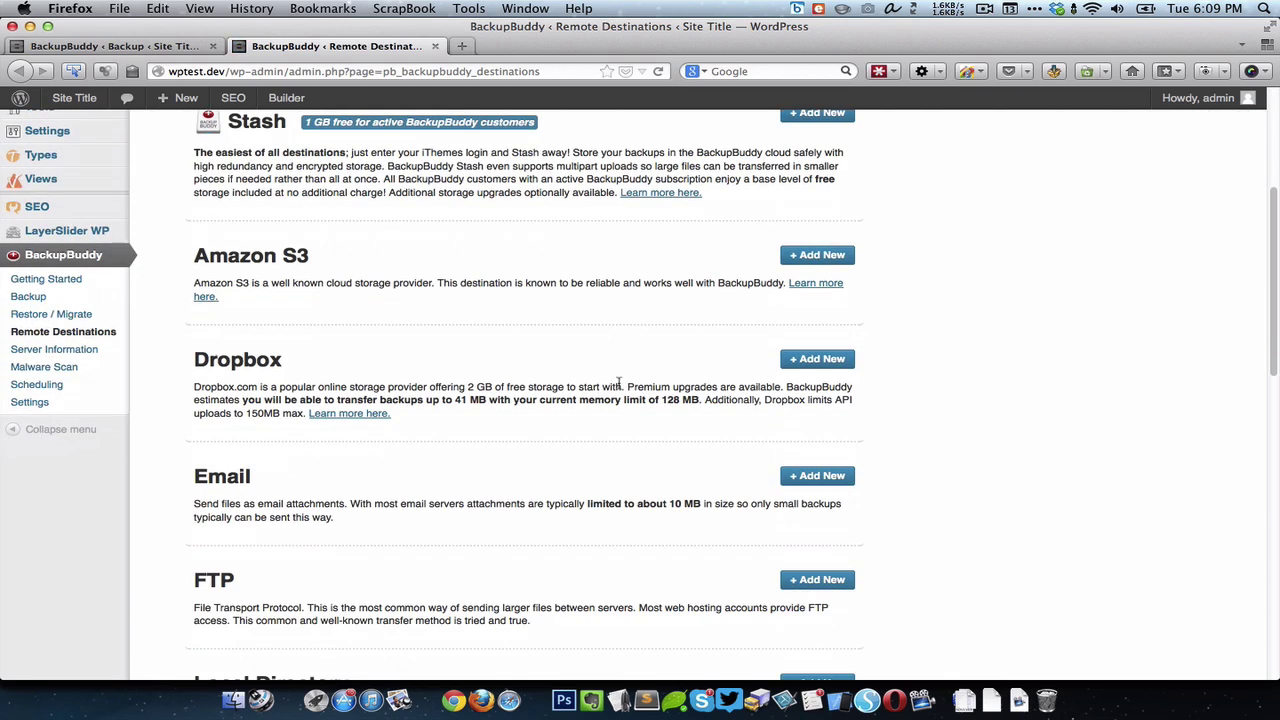
Add a new FTP destination named My FTP with server address 192.254.233.162.
{"action": "left_click", "coordinate": [836, 449]}
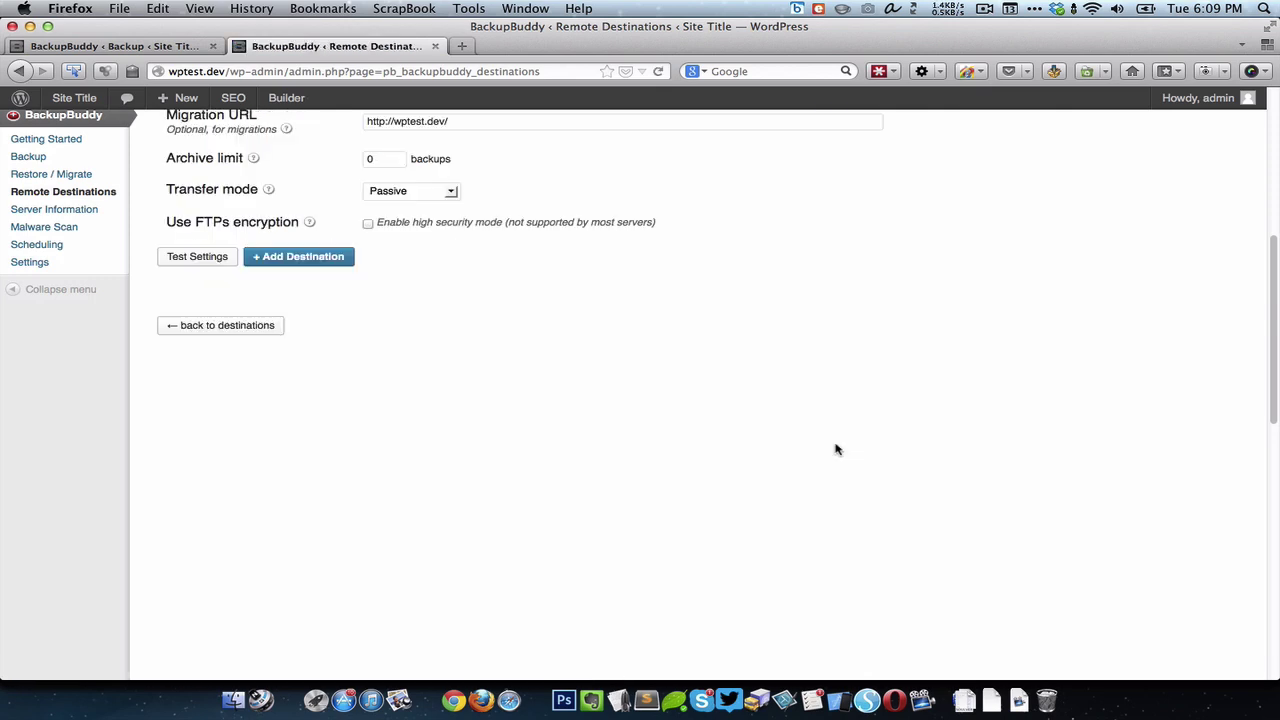
{"action": "scroll", "coordinate": [480, 217], "scroll_direction": "up", "scroll_amount": 5}
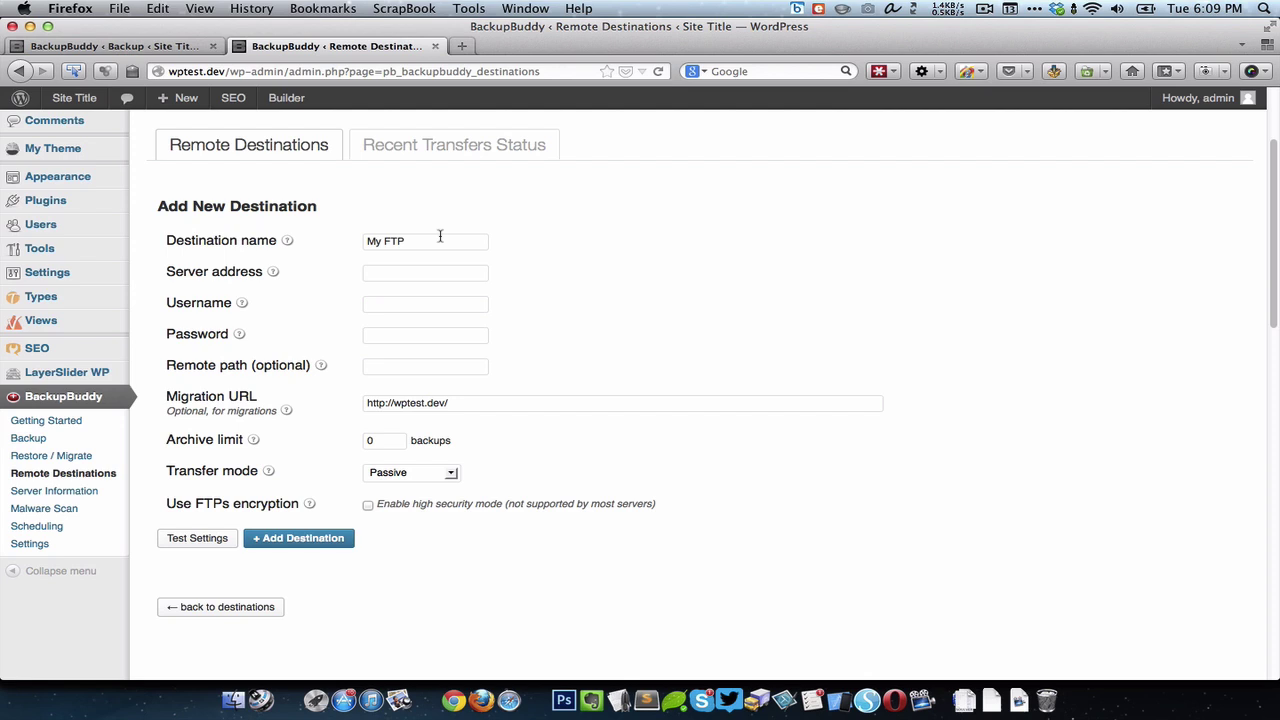
{"action": "left_click", "coordinate": [446, 237]}
{"action": "type", "text": "My FTP"}
{"action": "left_click", "coordinate": [435, 272]}
{"action": "key", "text": "Down"}
{"action": "key", "text": "Down"}
{"action": "key", "text": "Down"}
{"action": "key", "text": "Down"}
{"action": "key", "text": "Down"}
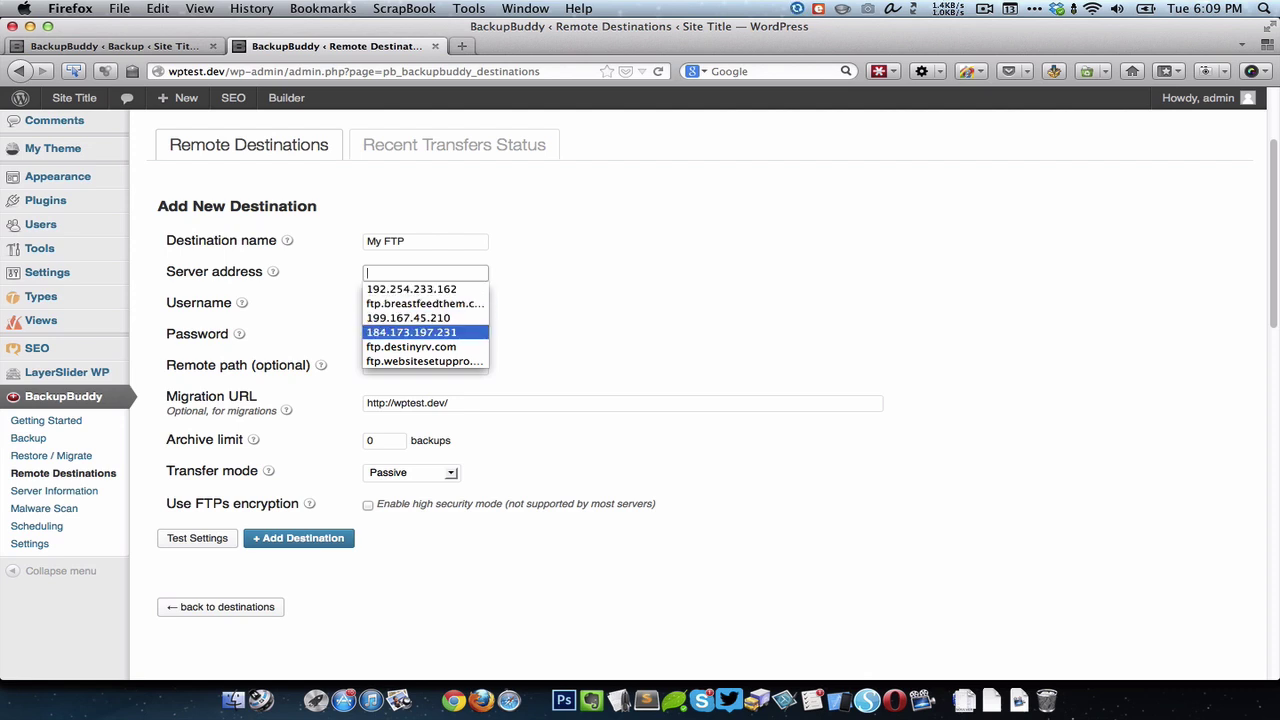
{"action": "key", "text": "Up"}
{"action": "key", "text": "Up"}
{"action": "key", "text": "Up"}
{"action": "key", "text": "Return"}
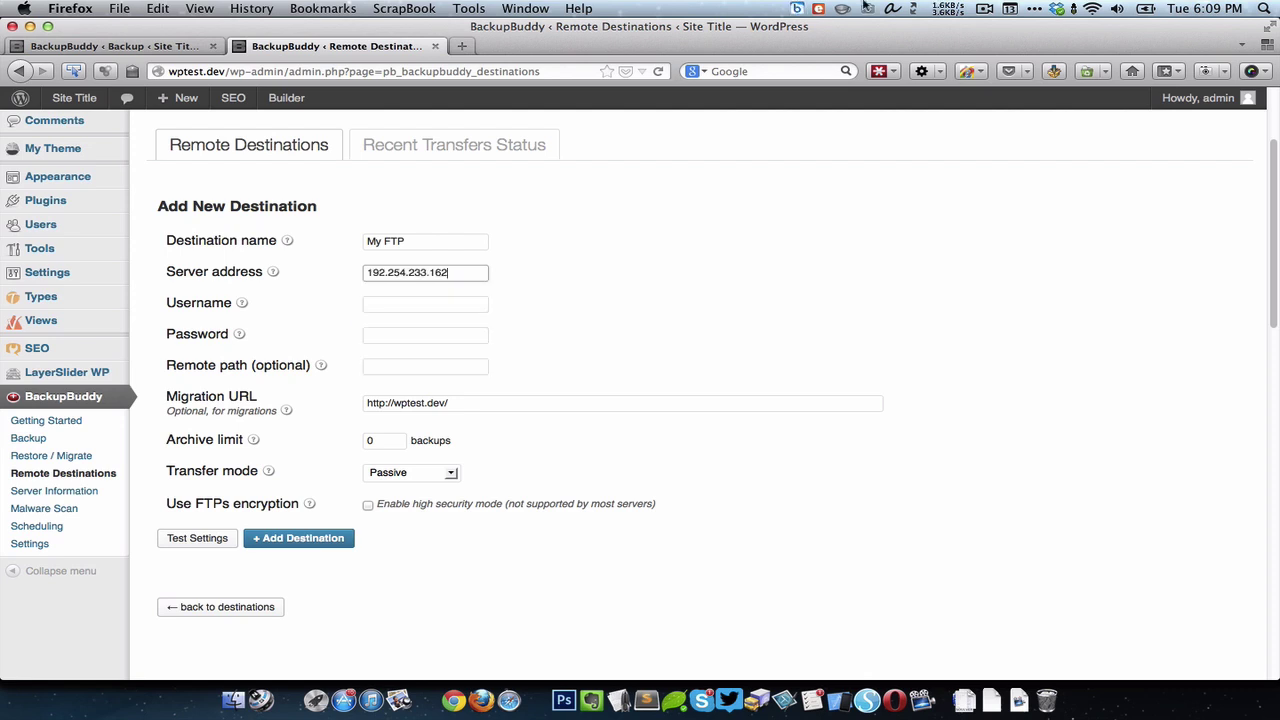
Fill in the saved username, paste the FTP password, and set remote path /public_html/demos/wptest.
{"action": "key", "text": "Tab"}
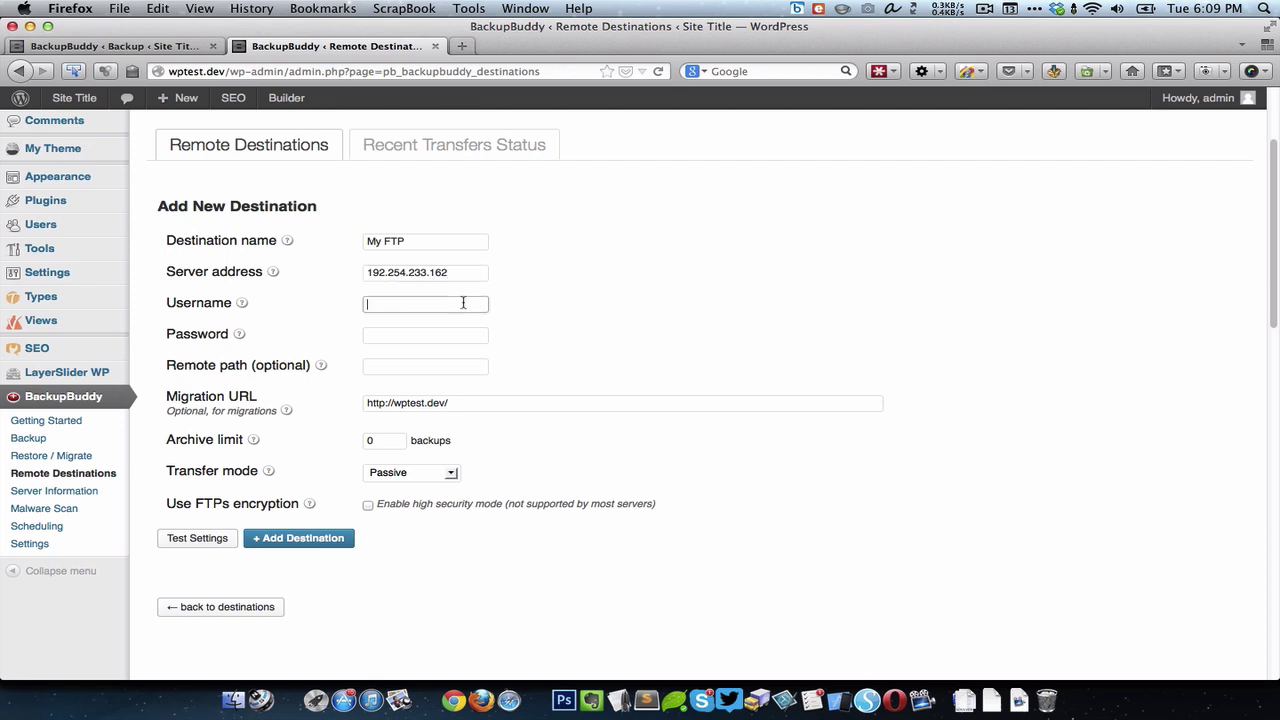
{"action": "key", "text": "Down"}
{"action": "key", "text": "Down"}
{"action": "key", "text": "Down"}
{"action": "key", "text": "Return"}
{"action": "key", "text": "Tab"}
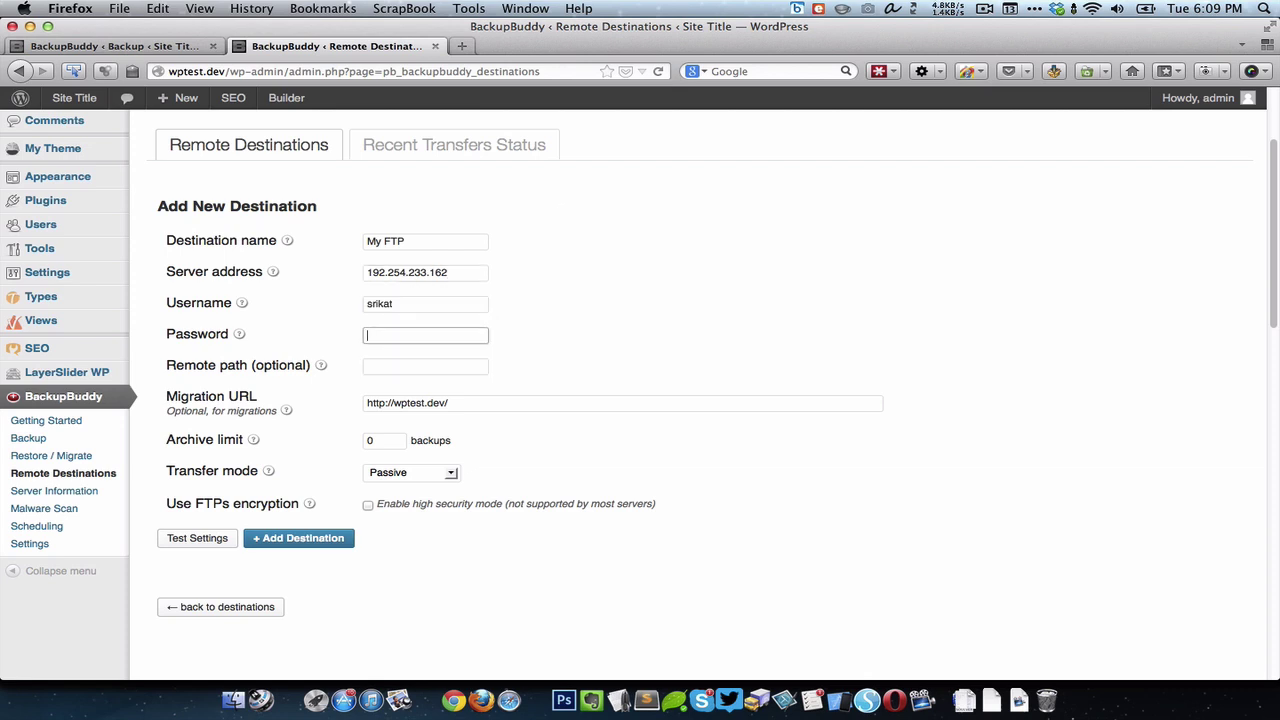
{"action": "key", "text": "super+v"}
{"action": "key", "text": "Tab"}
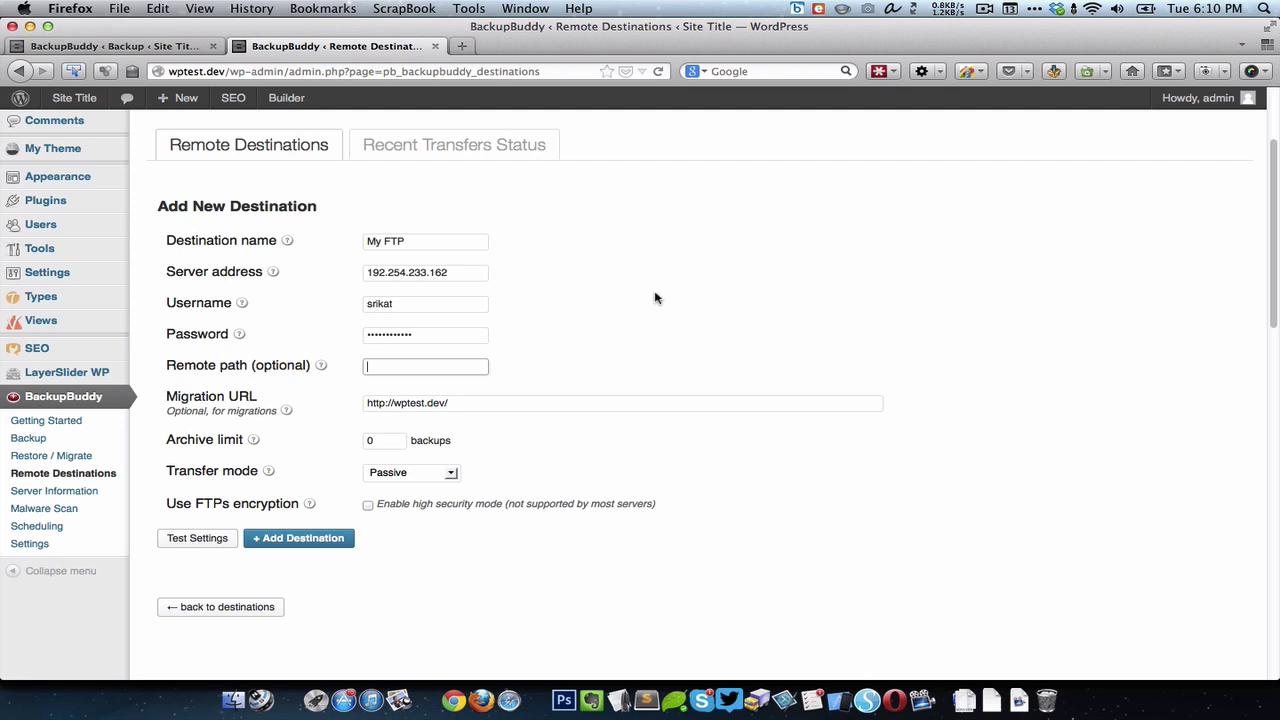
{"action": "key", "text": "Down"}
{"action": "key", "text": "super+Left"}
{"action": "double_click", "coordinate": [461, 366]}
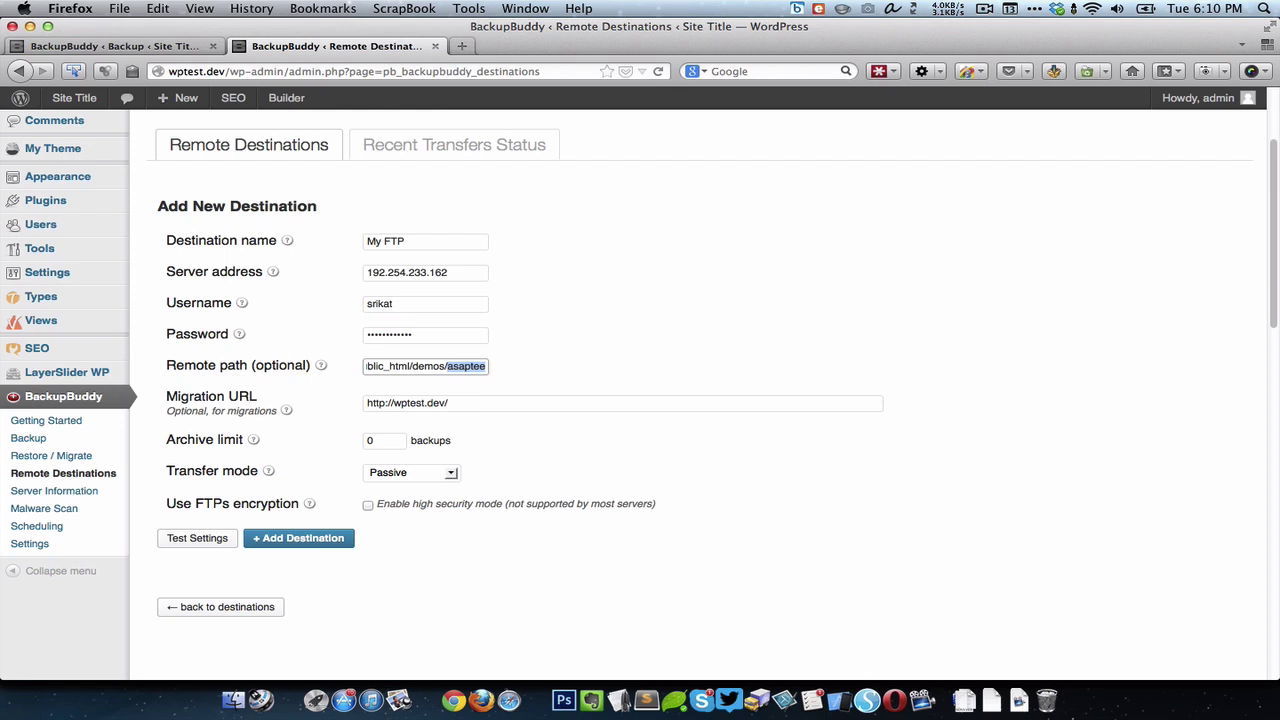
{"action": "type", "text": "wptest"}
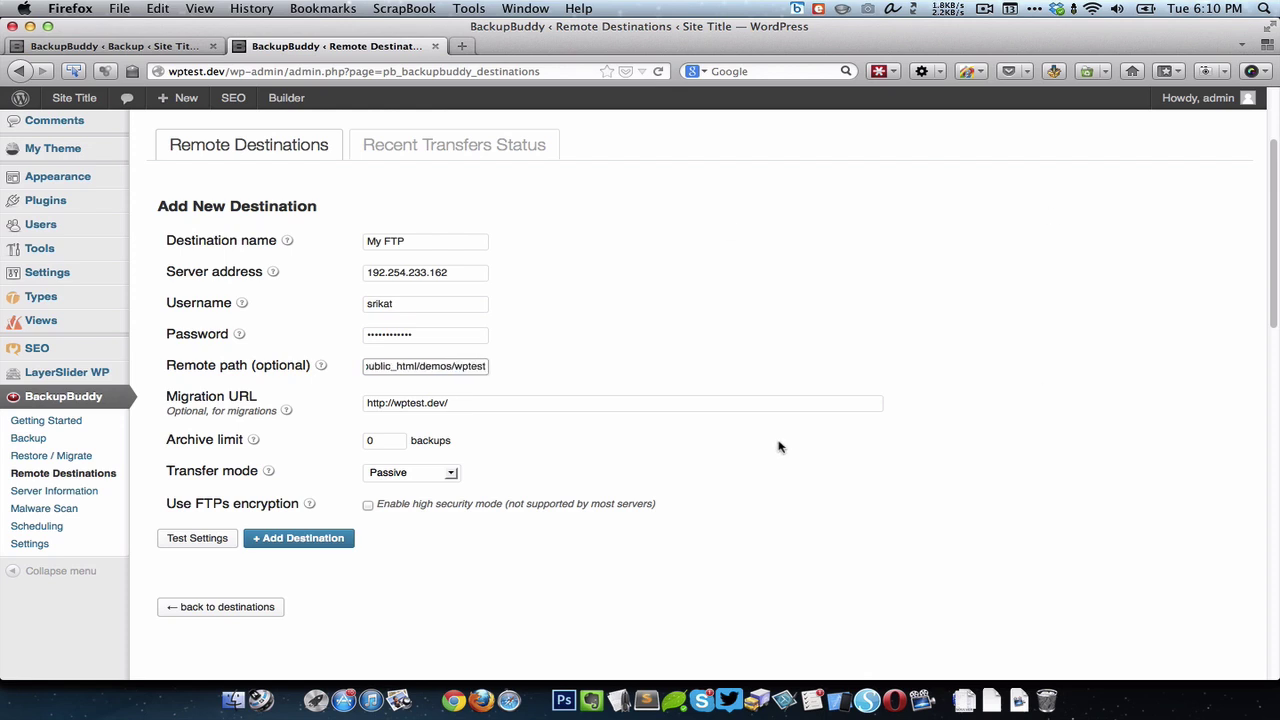
In Transmit, connect to My HostGator and open public_html/demos to confirm it is empty.
{"action": "left_click", "coordinate": [760, 695]}
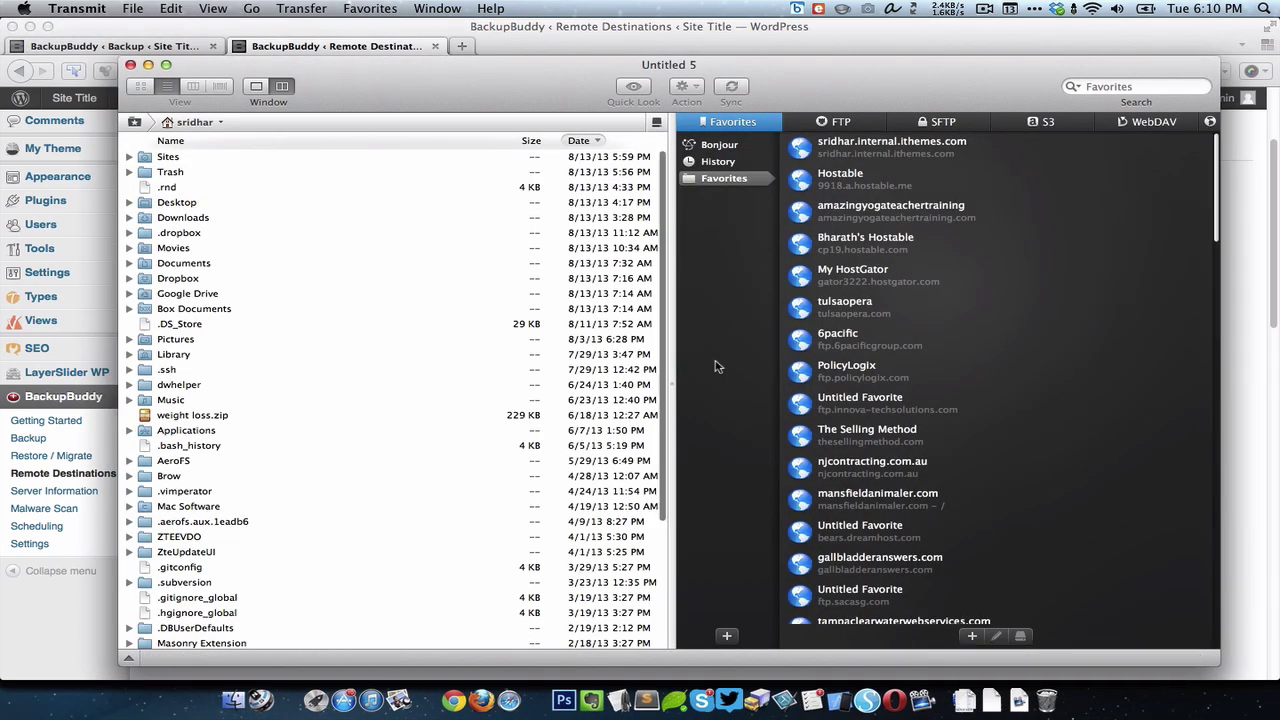
{"action": "double_click", "coordinate": [869, 281]}
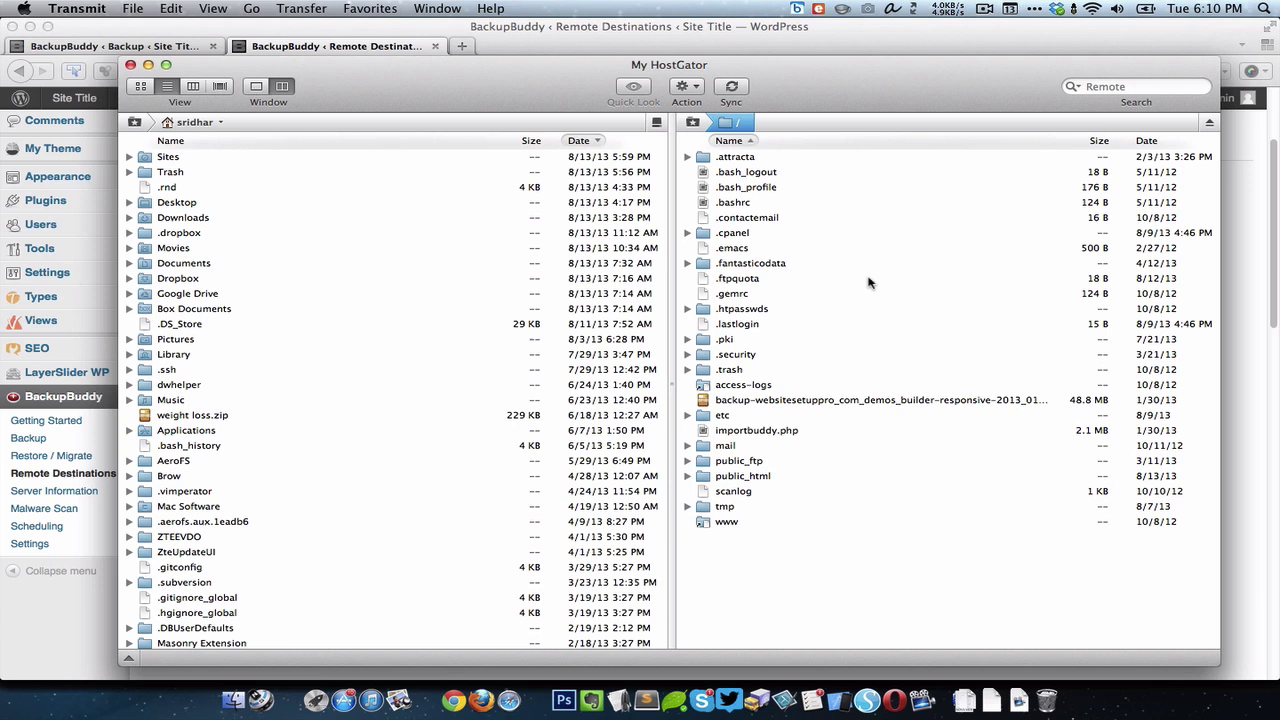
{"action": "double_click", "coordinate": [728, 478]}
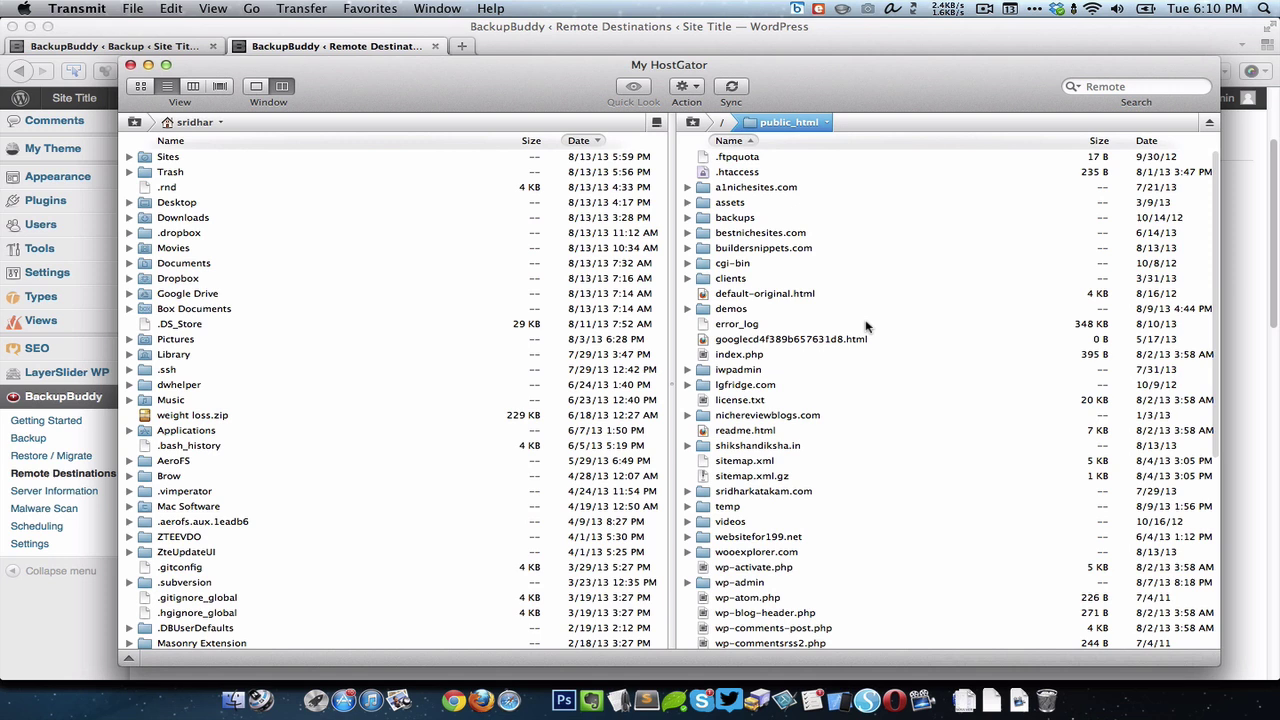
{"action": "key", "text": "Down"}
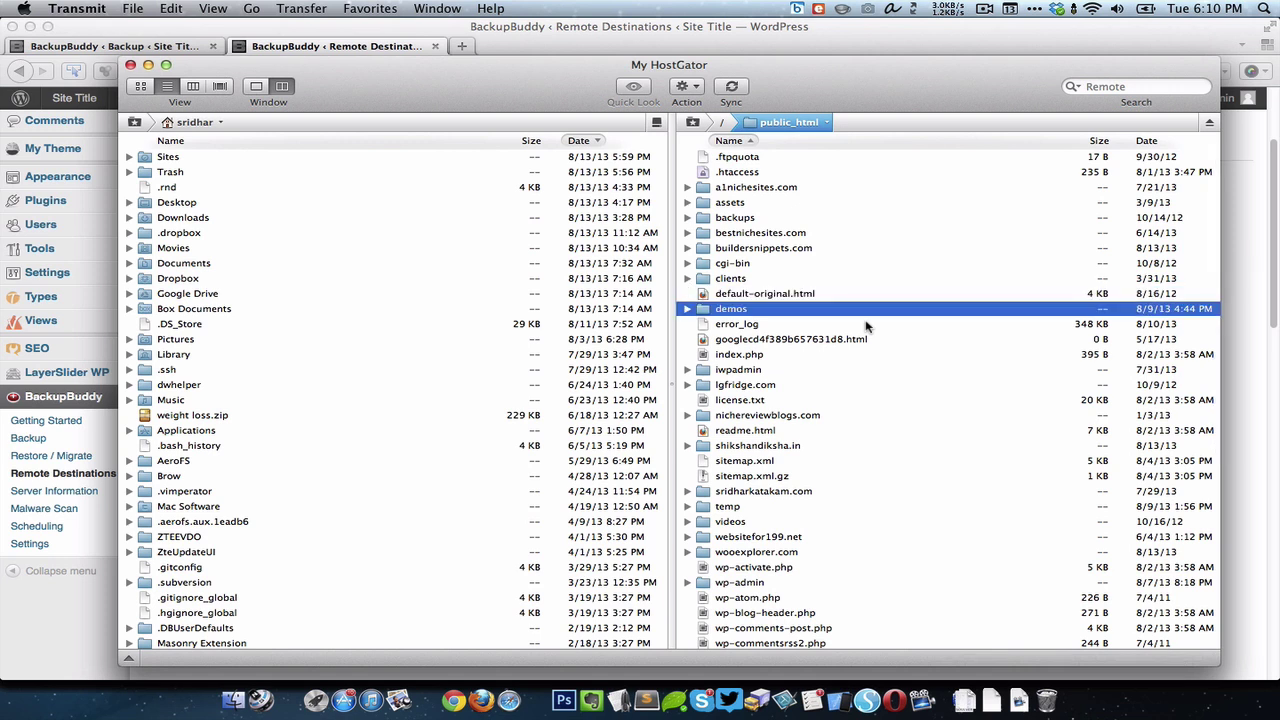
{"action": "key", "text": "super+Down"}
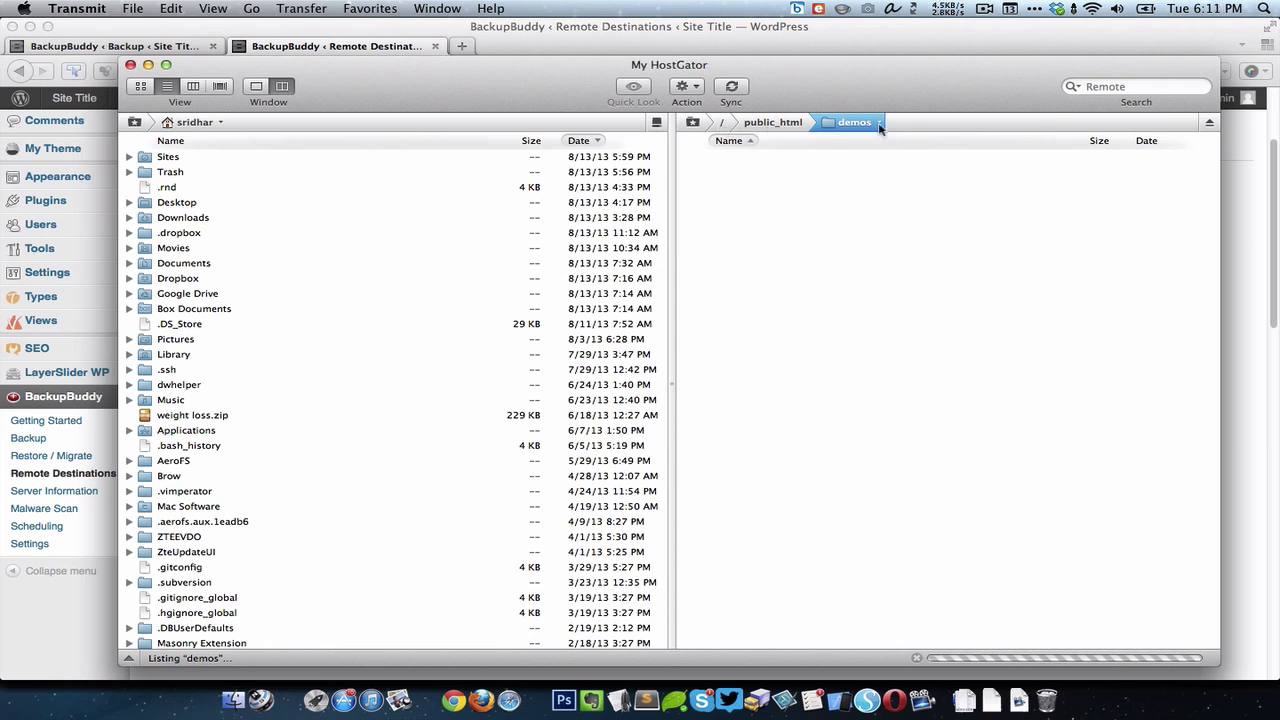
Compare the server's demos folder with the FTP form's /public_html/demos/wptest remote path.
{"action": "key", "text": "super+Tab"}
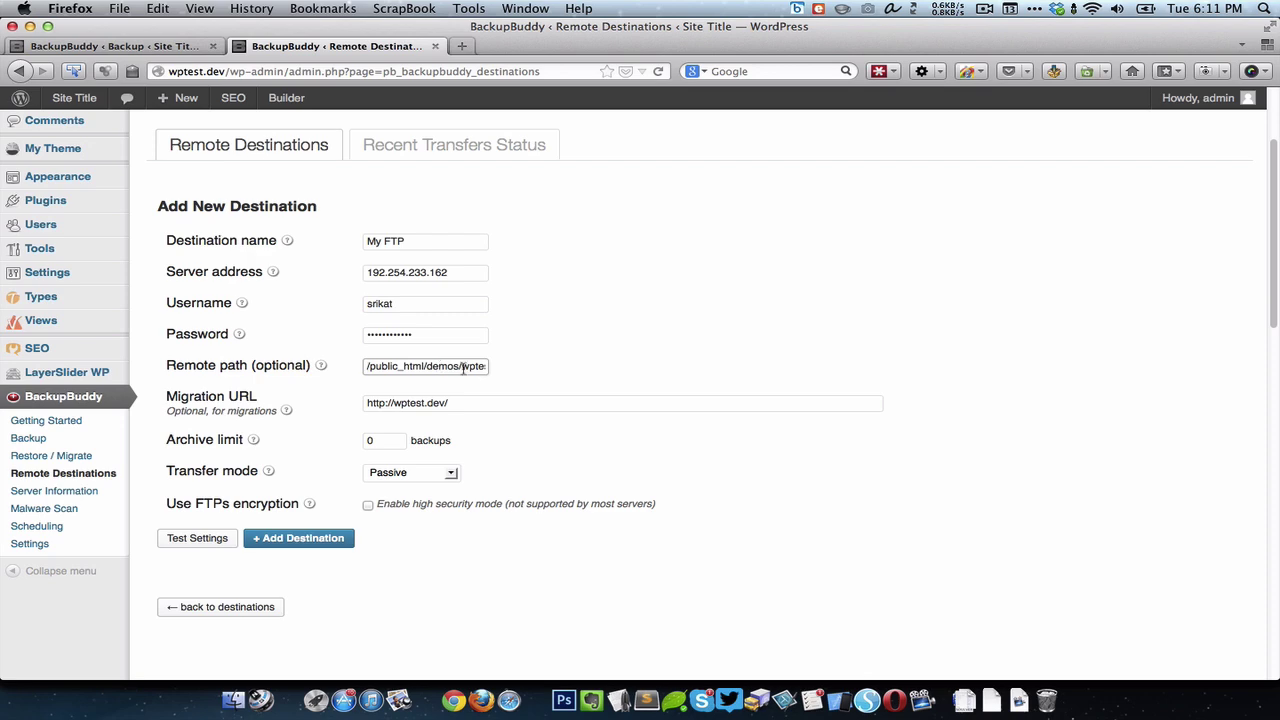
{"action": "key", "text": "super+Tab"}
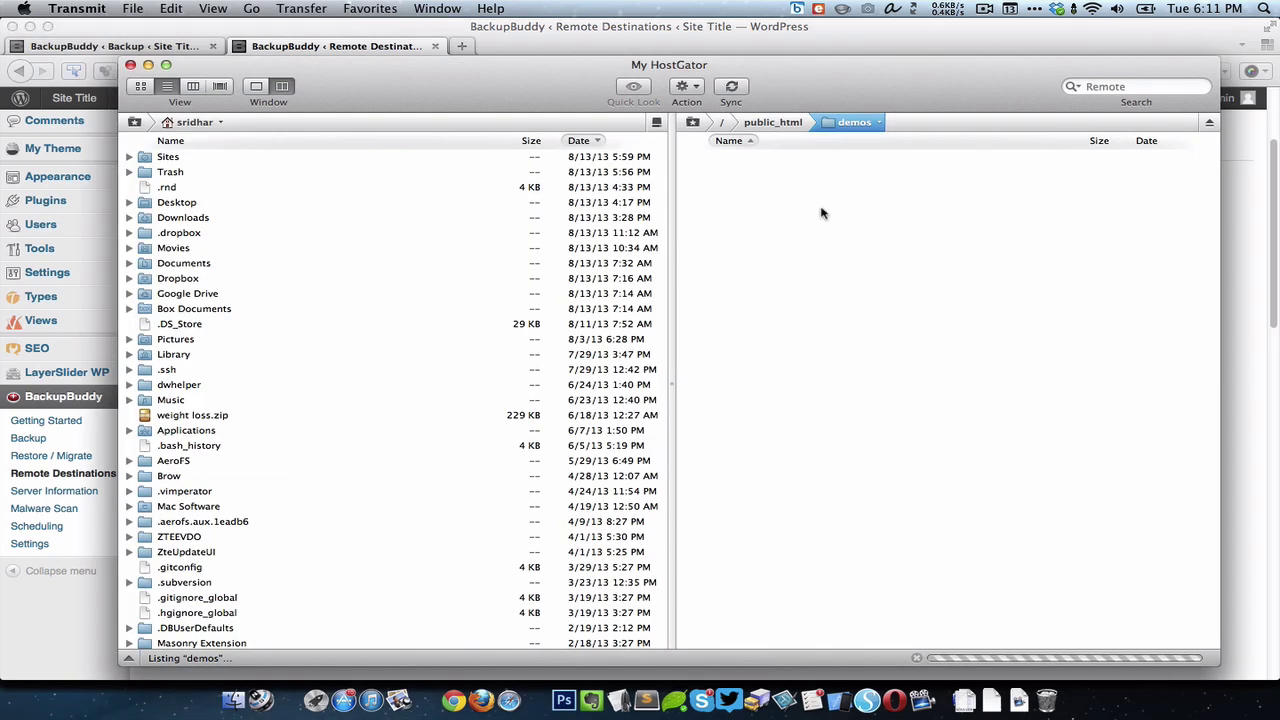
{"action": "key", "text": "super+Tab"}
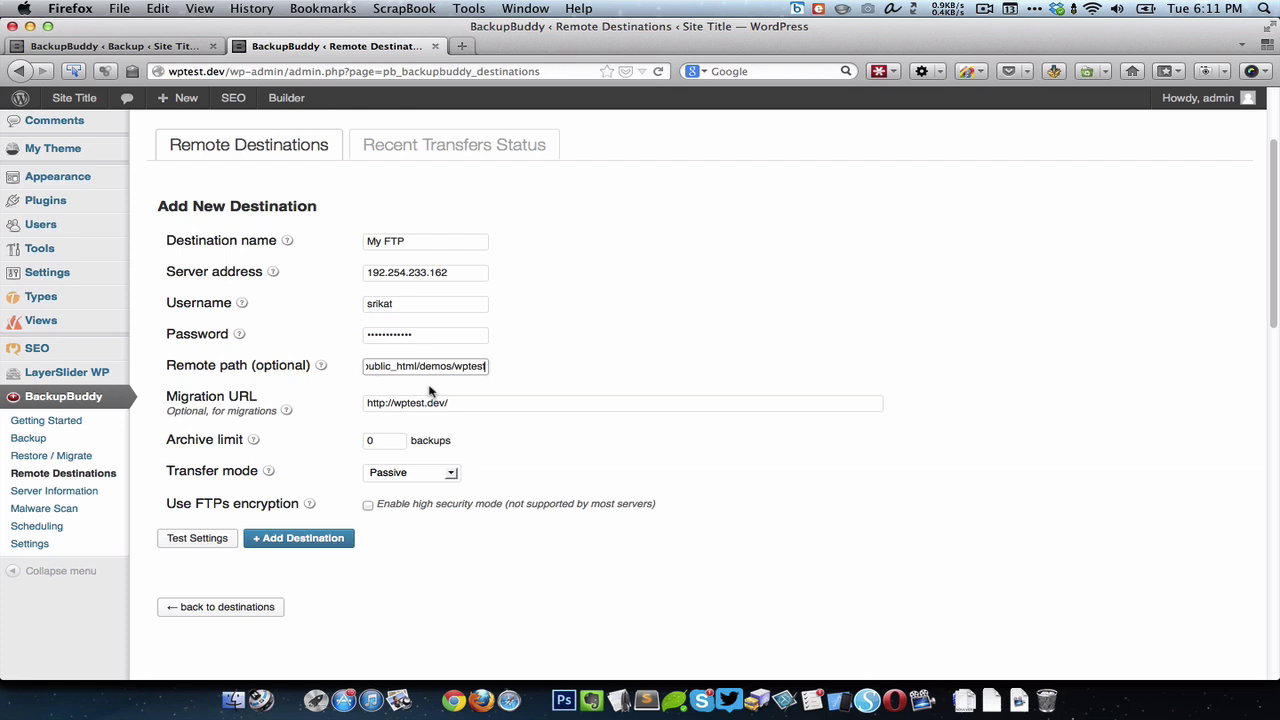
Clear the My FTP destination's Migration URL field.
{"action": "left_click", "coordinate": [477, 404]}
{"action": "key", "text": "super+a"}
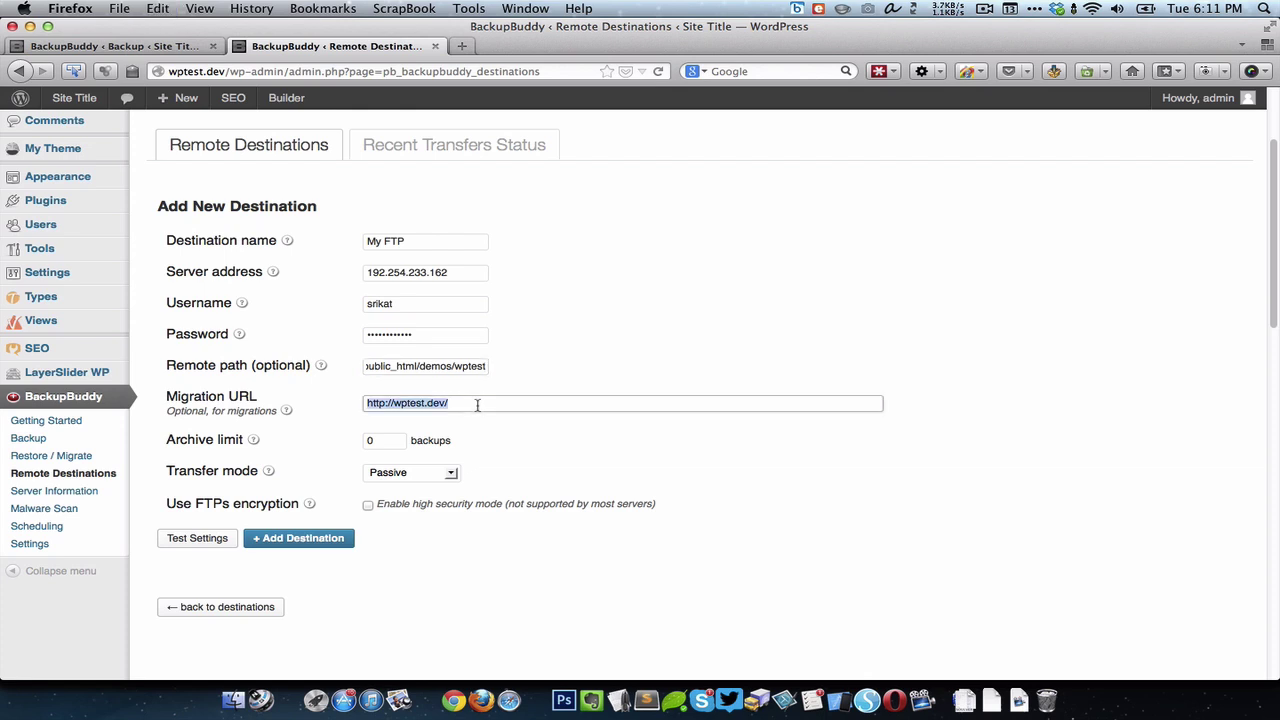
{"action": "key", "text": "BackSpace"}
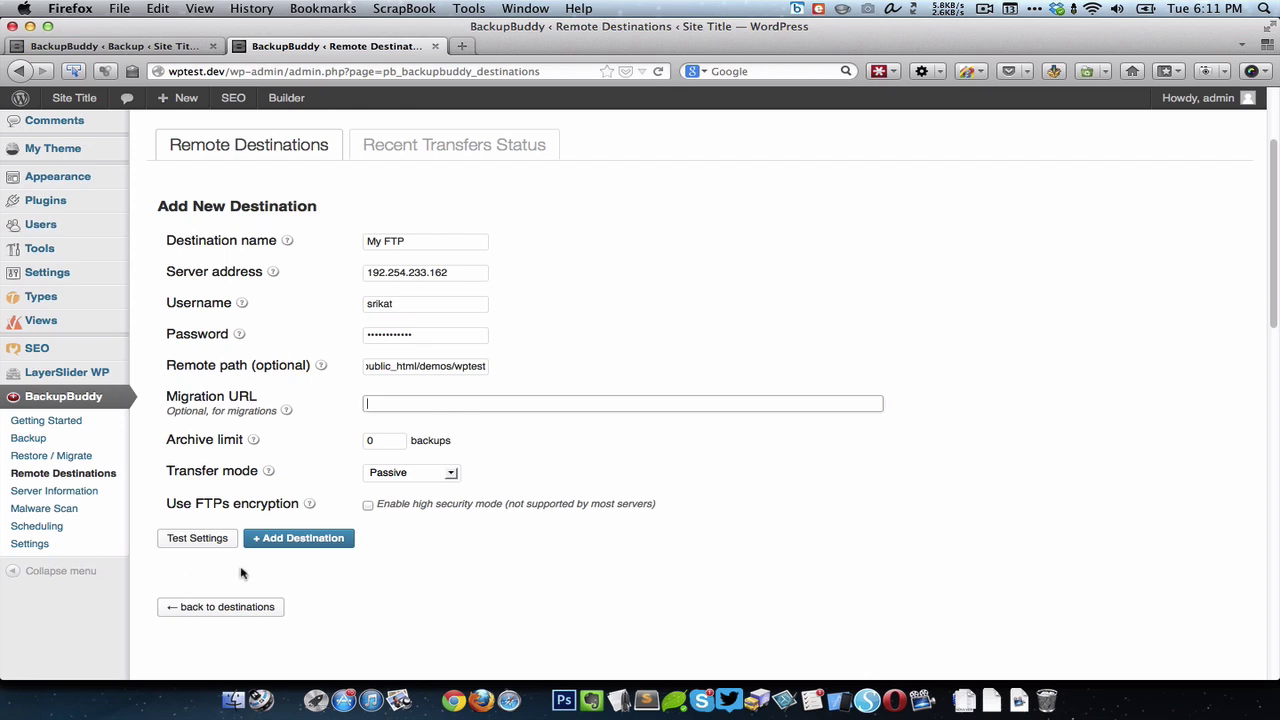
Test the FTP settings successfully and add My FTP to the destinations list.
{"action": "left_click", "coordinate": [203, 541]}
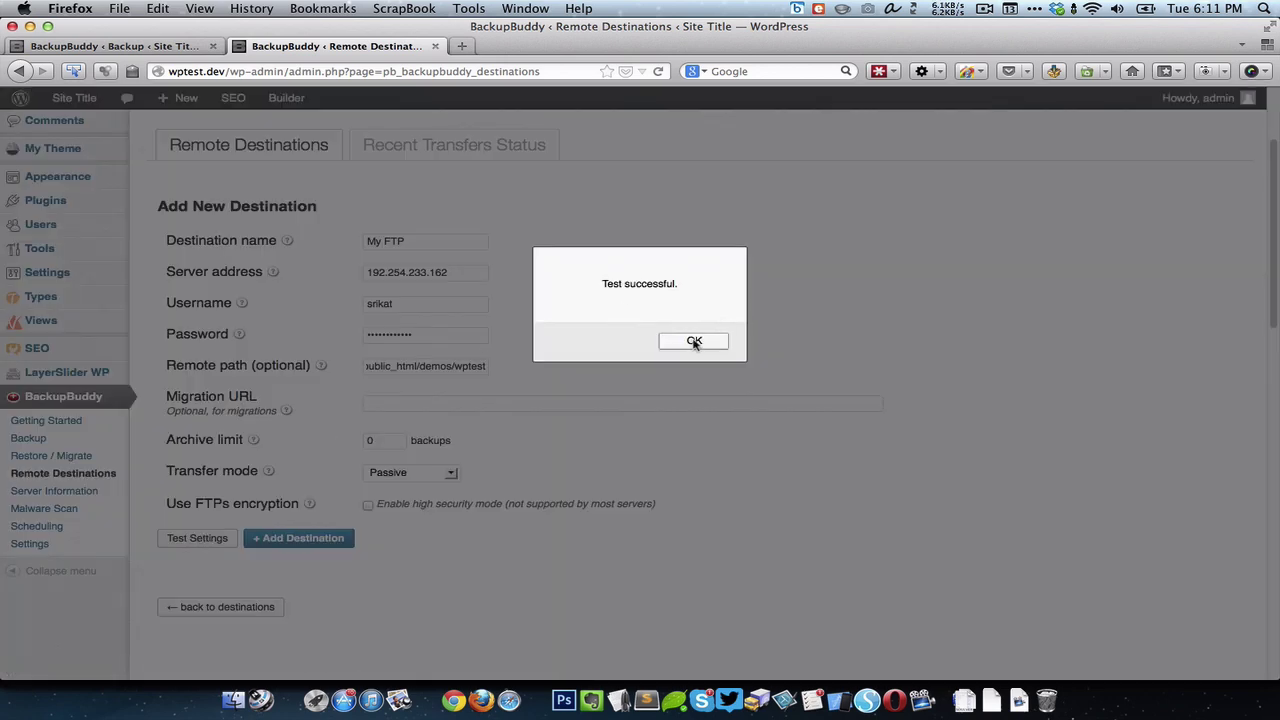
{"action": "left_click", "coordinate": [694, 342]}
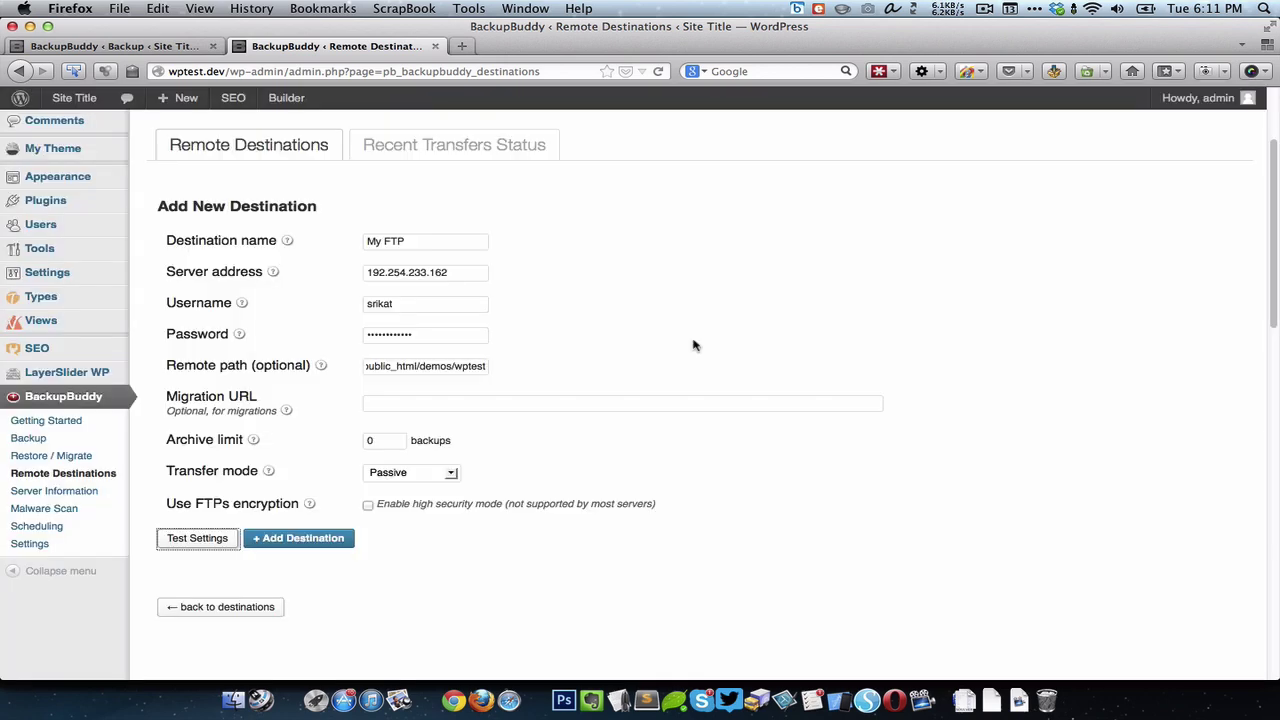
{"action": "left_click", "coordinate": [313, 541]}
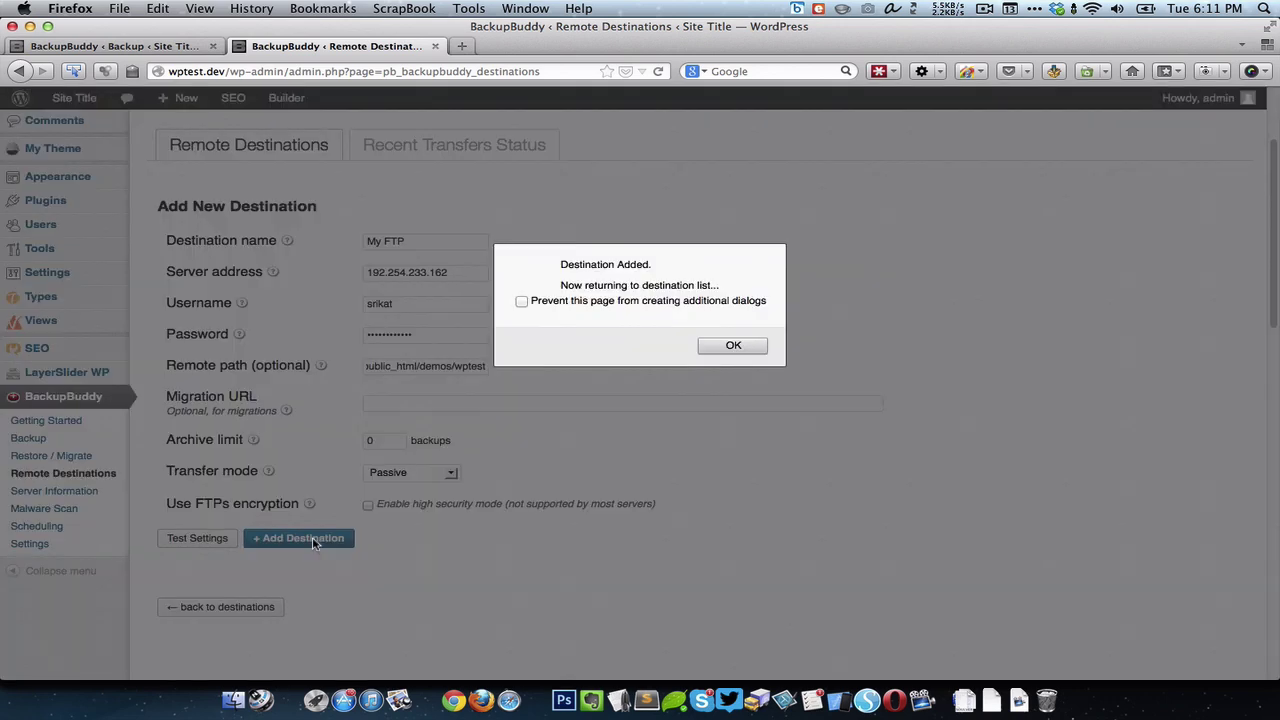
{"action": "left_click", "coordinate": [740, 345]}
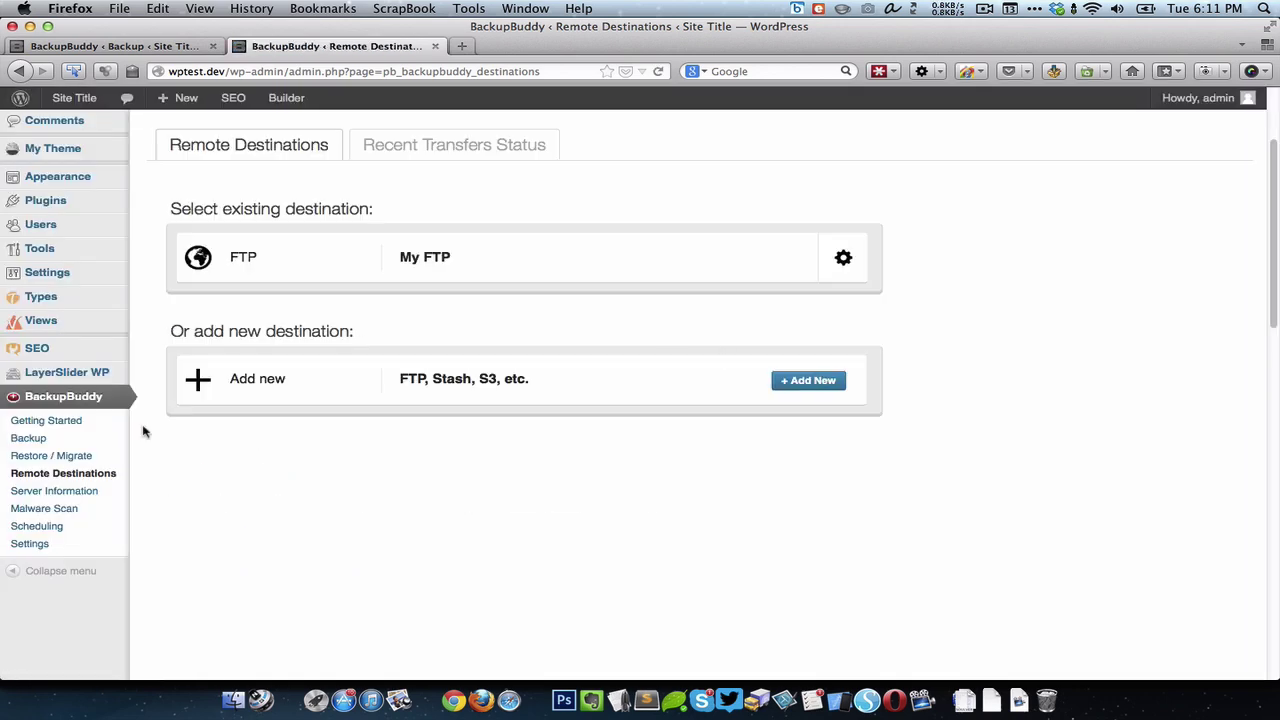
Open Restore / Migrate in the backup tab to see the 33.13 MB backup, closing the destinations tab.
{"action": "left_click", "coordinate": [142, 50]}
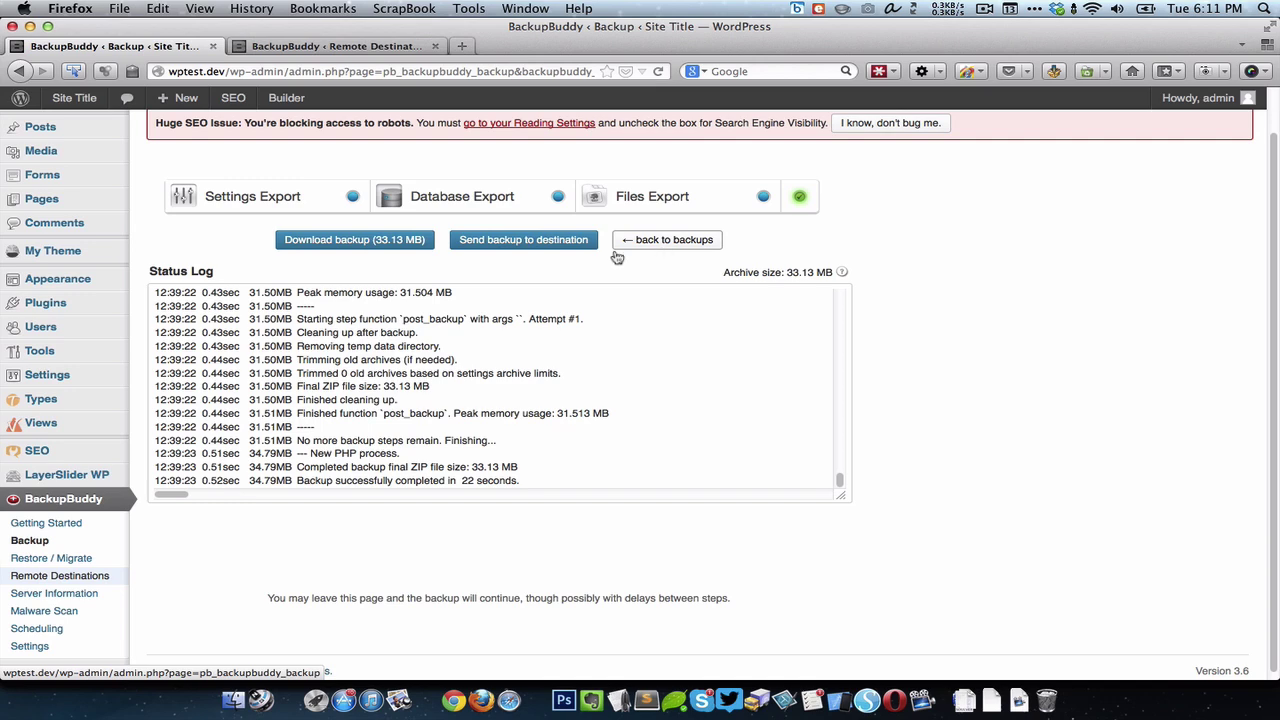
{"action": "left_click", "coordinate": [73, 559]}
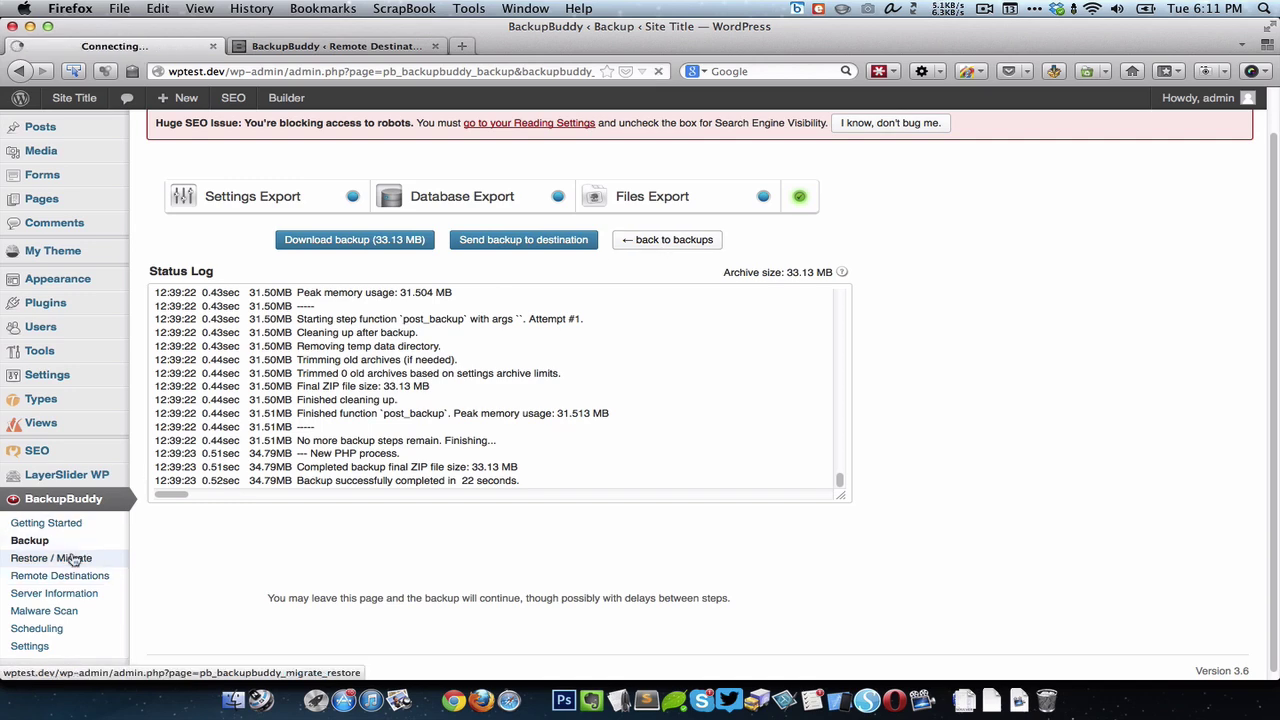
{"action": "left_click", "coordinate": [432, 46]}
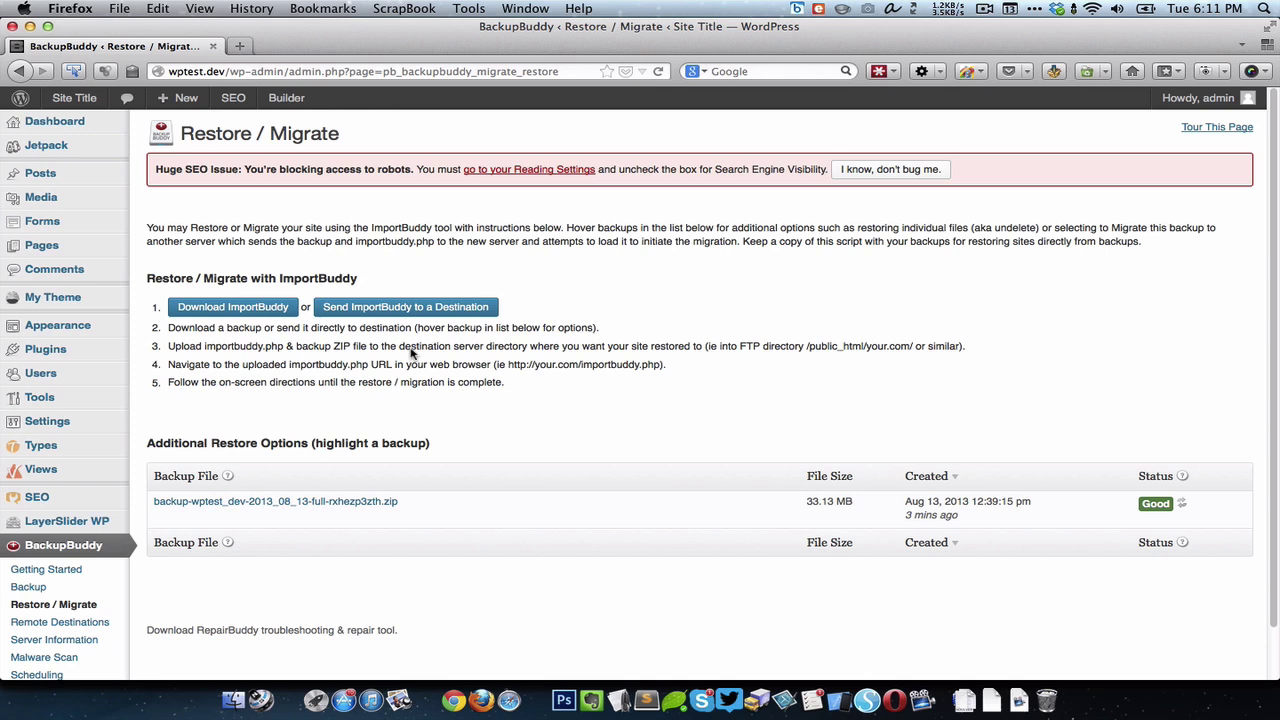
{"action": "mouse_move", "coordinate": [311, 505]}
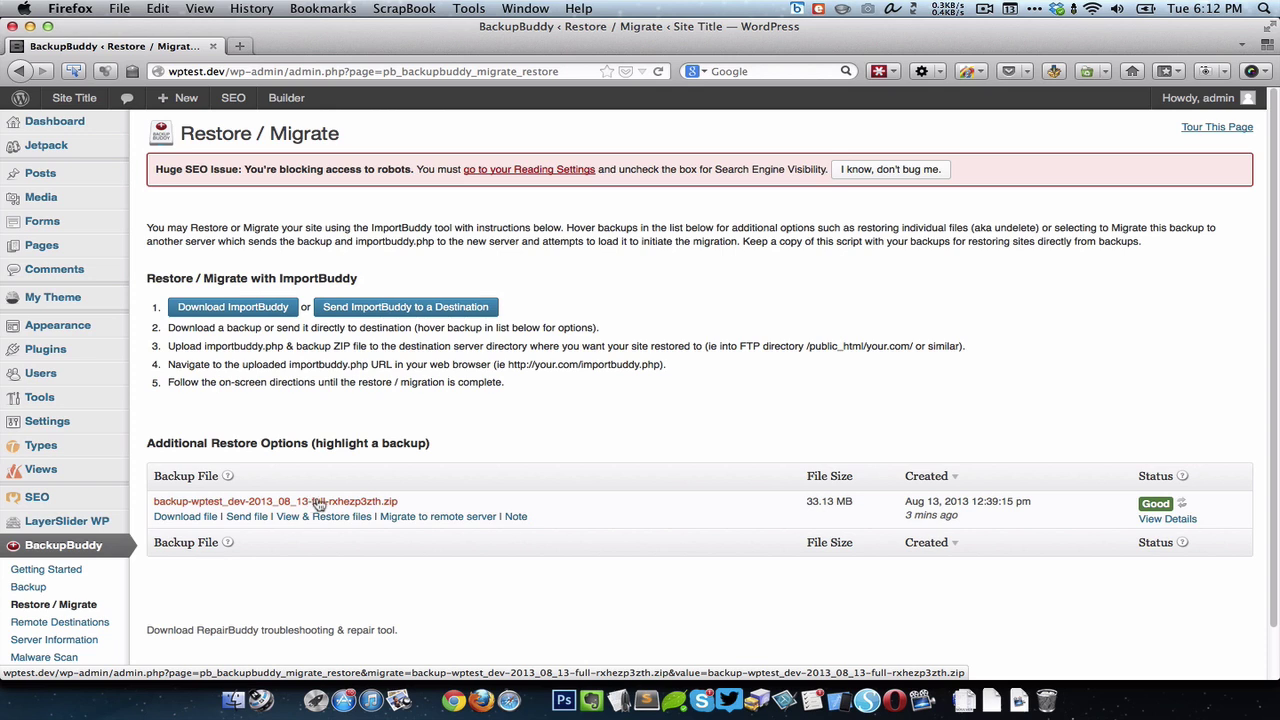
Migrate the backup to My FTP, replacing the destination URL's IP with websitesetuppro.com.
{"action": "left_click", "coordinate": [446, 517]}
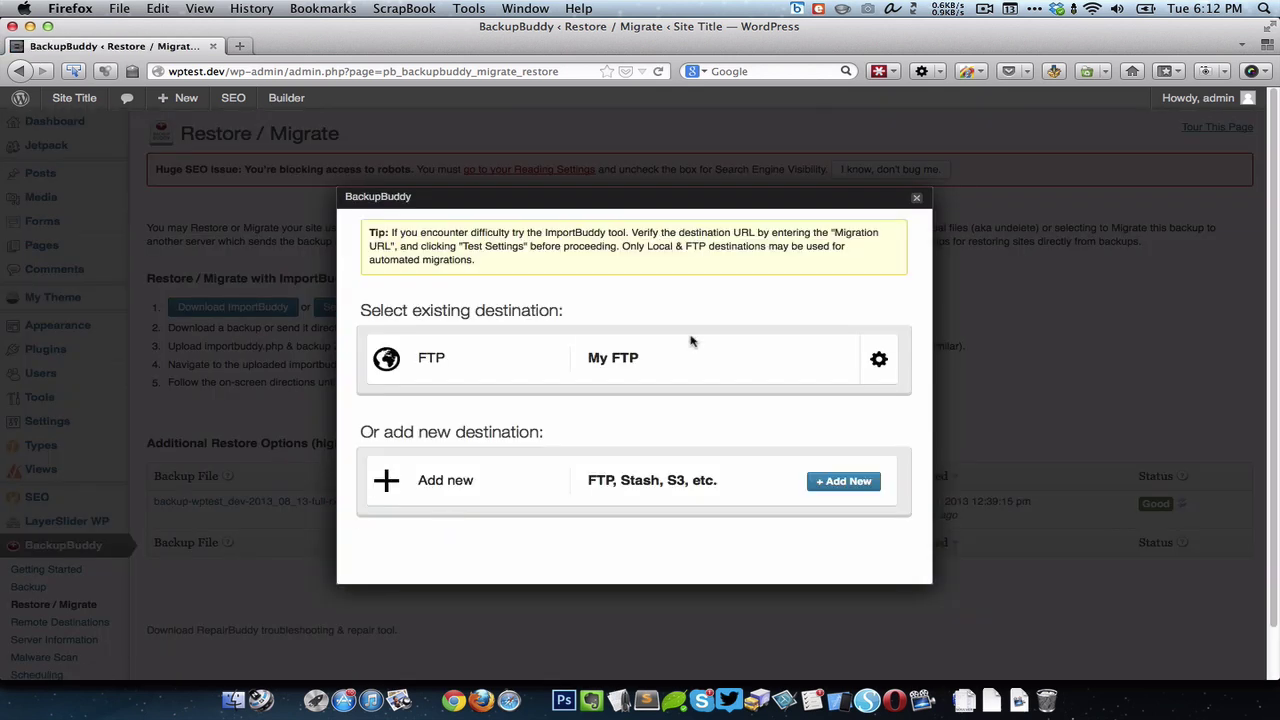
{"action": "left_click", "coordinate": [628, 362]}
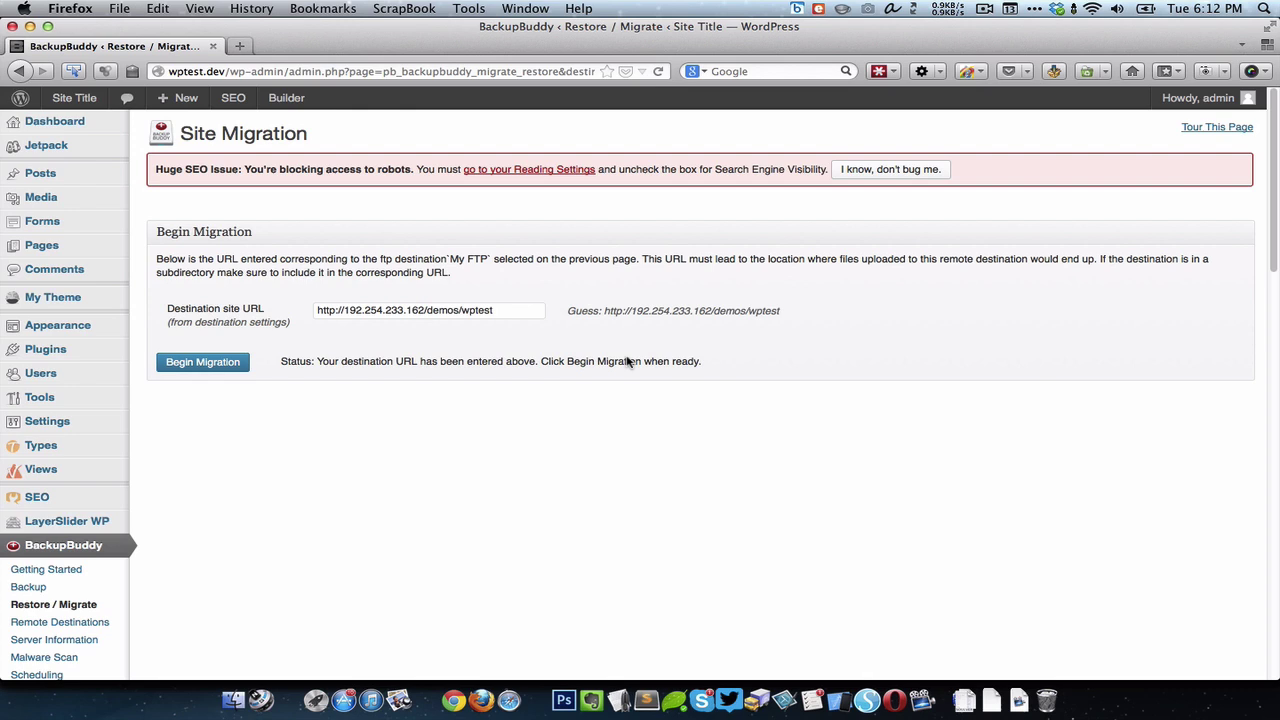
{"action": "left_click", "coordinate": [346, 310]}
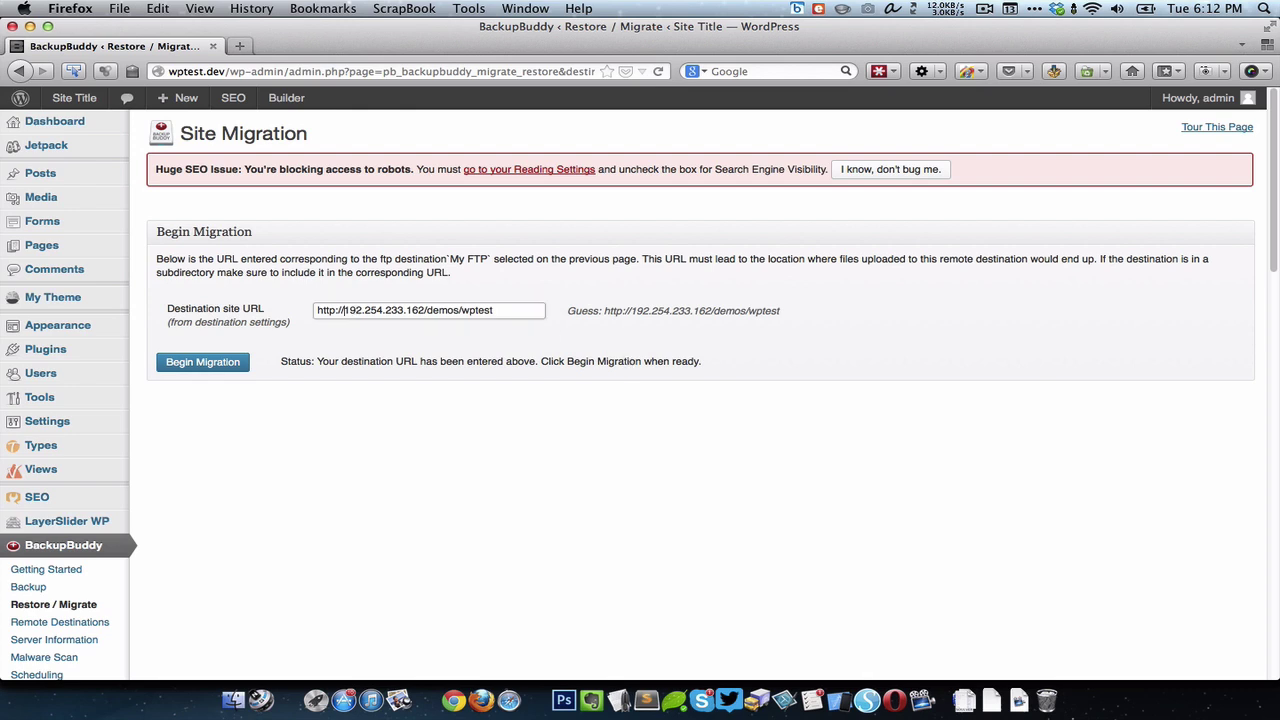
{"action": "left_click_drag", "start_coordinate": [344, 310], "coordinate": [424, 310]}
{"action": "type", "text": "websit"}
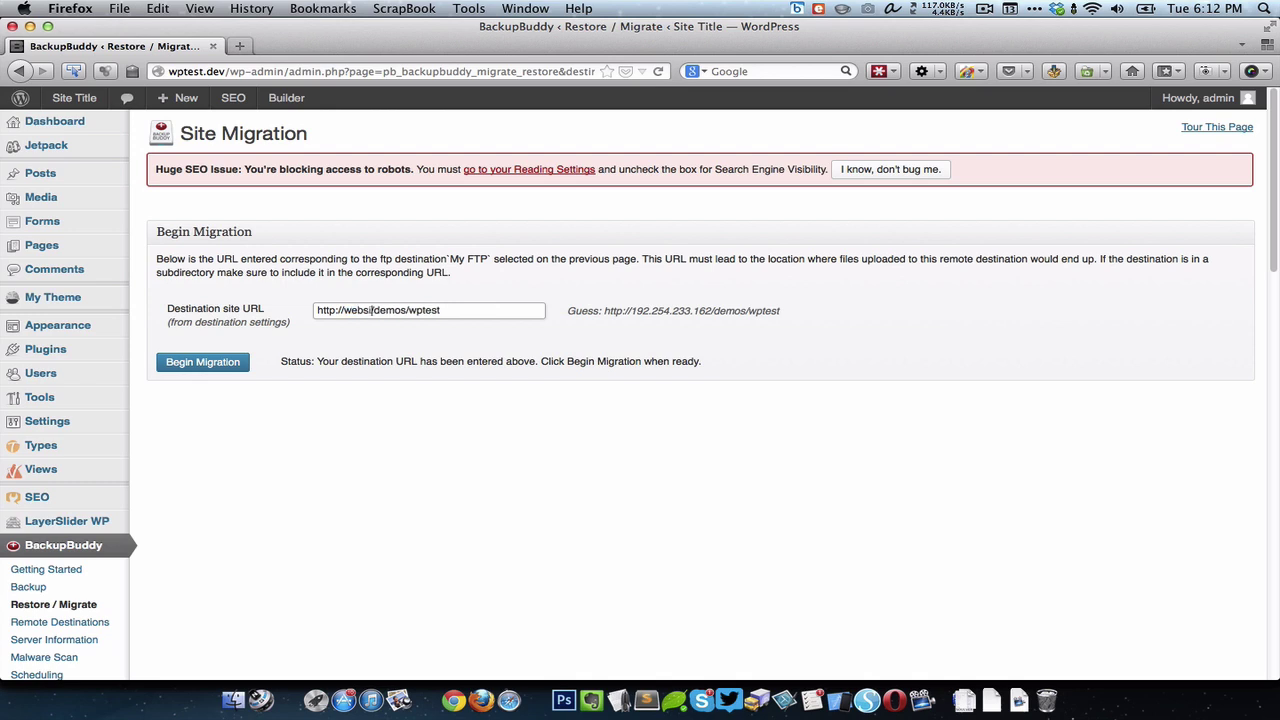
{"action": "type", "text": "esetuppro.com"}
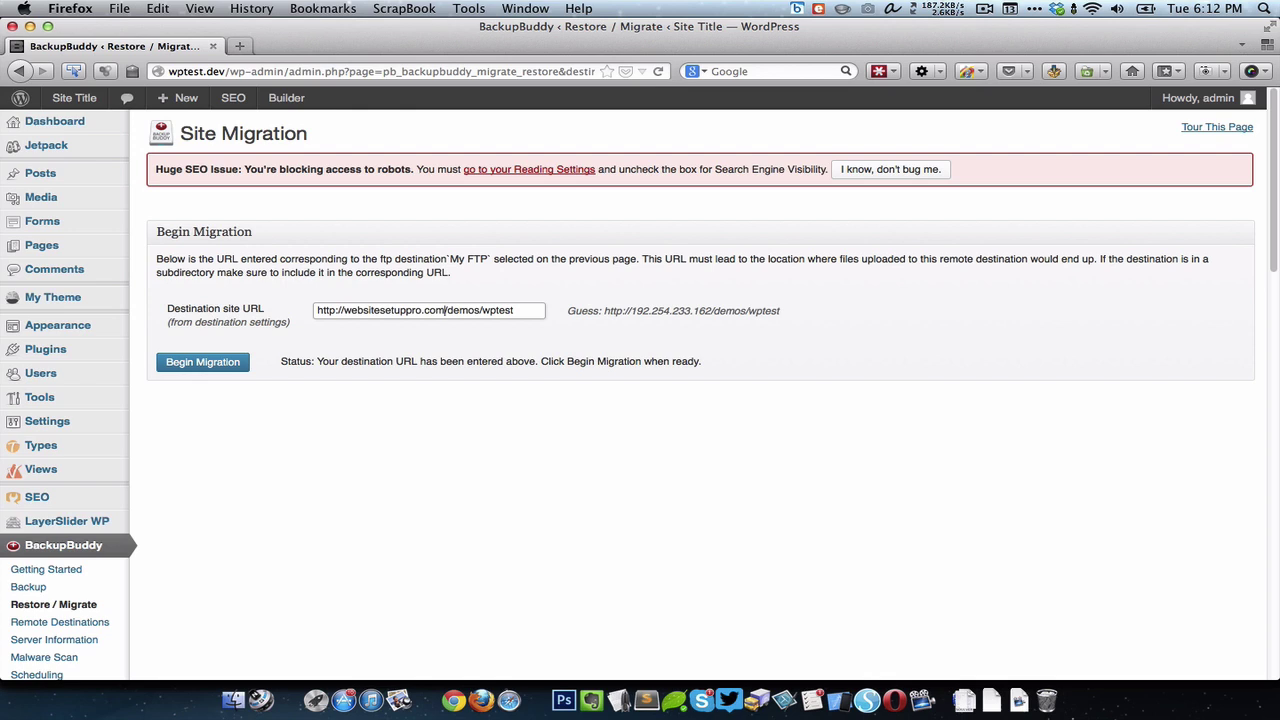
Begin the migration and advance past backup selection and unzipping to Step 3 of 6.
{"action": "left_click", "coordinate": [203, 362]}
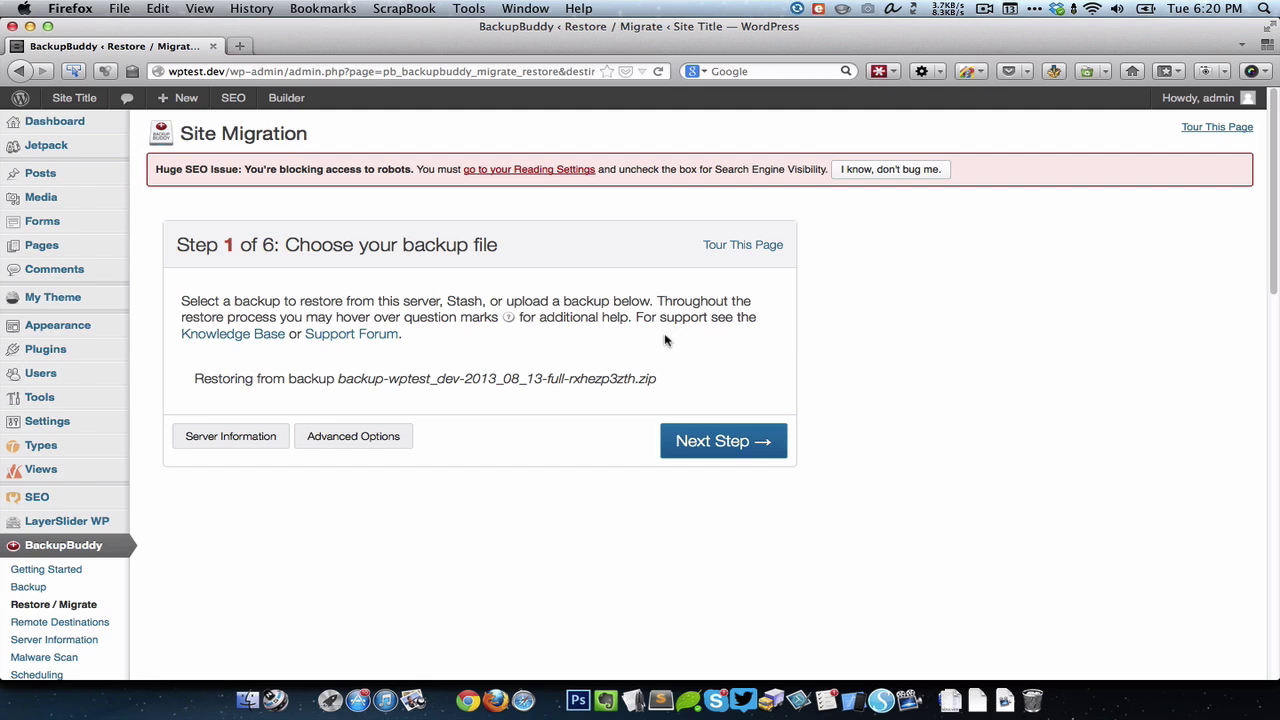
{"action": "left_click", "coordinate": [745, 452]}
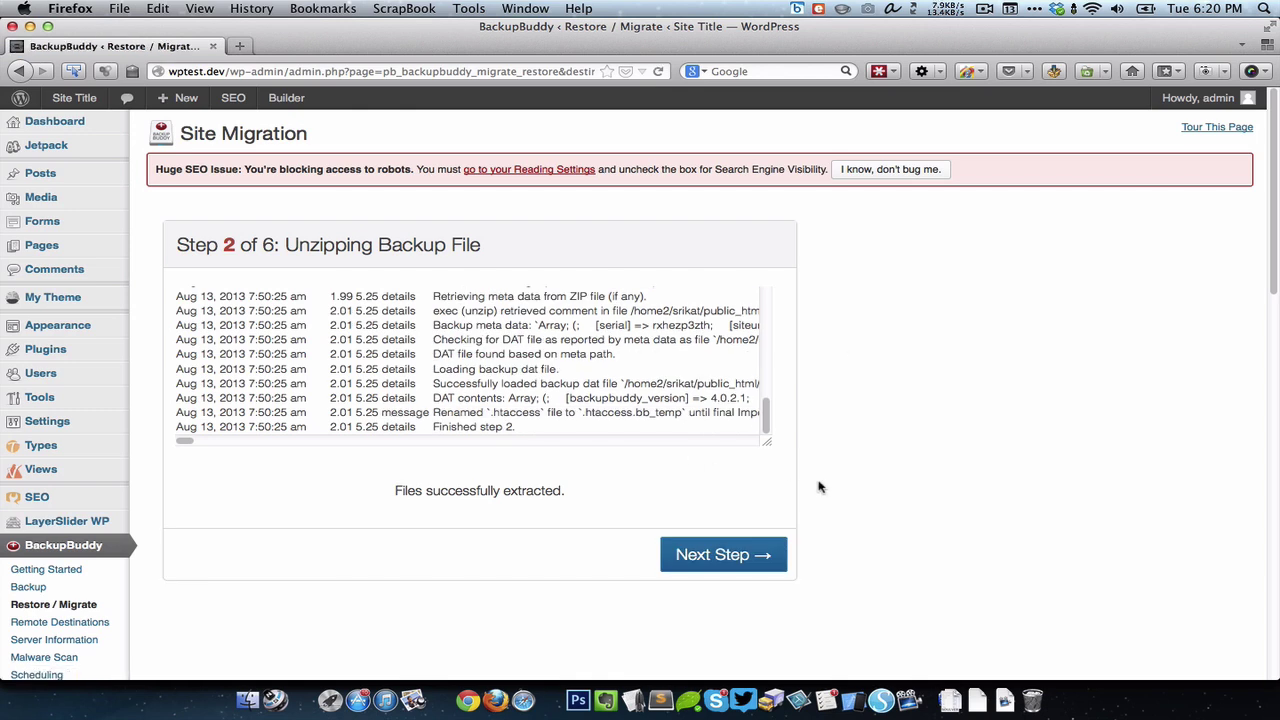
{"action": "left_click", "coordinate": [740, 566]}
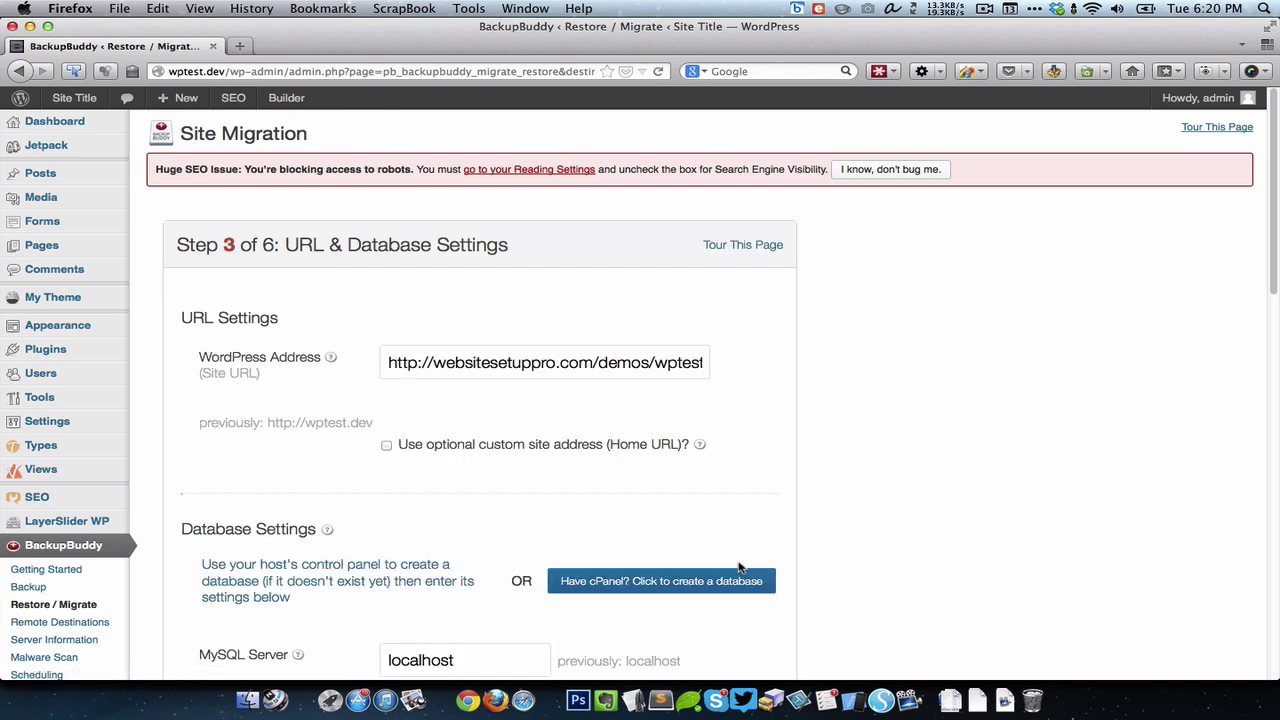
Check the new WordPress address, then open the 'Have cPanel? Click to create a database' form.
{"action": "left_click", "coordinate": [588, 360]}
{"action": "scroll", "coordinate": [838, 371], "scroll_direction": "down", "scroll_amount": 5}
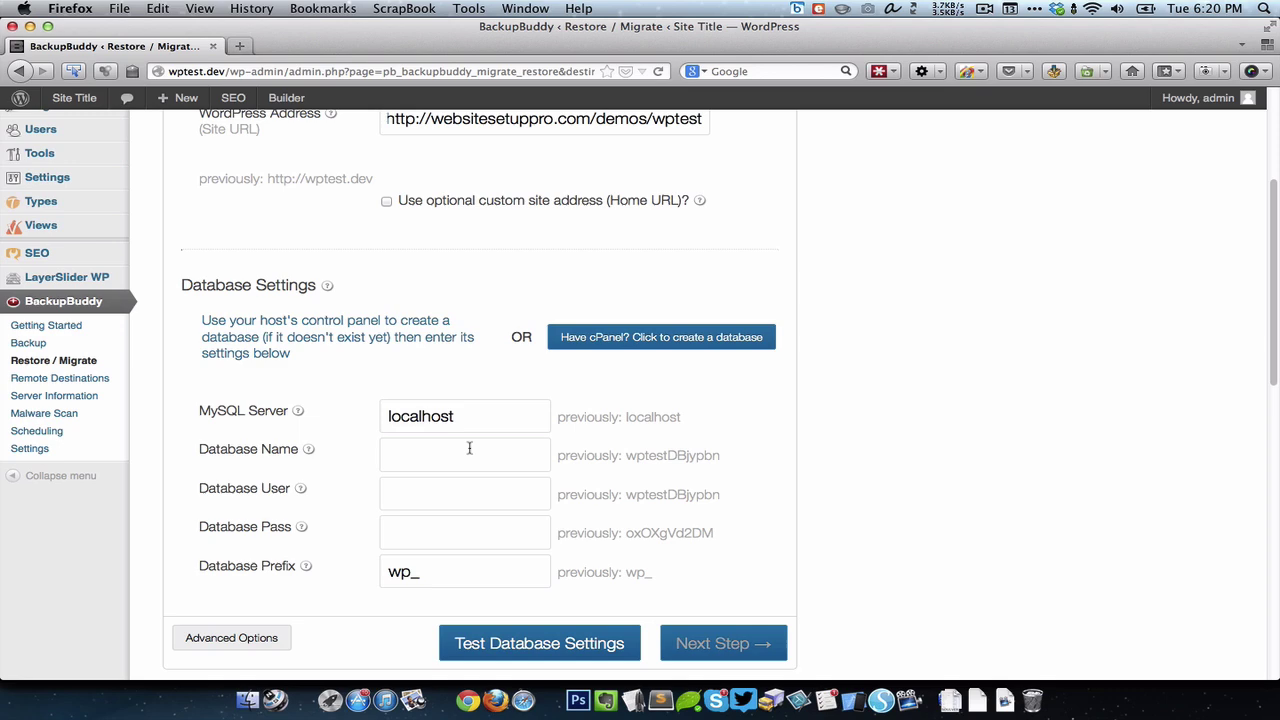
{"action": "left_click", "coordinate": [688, 344]}
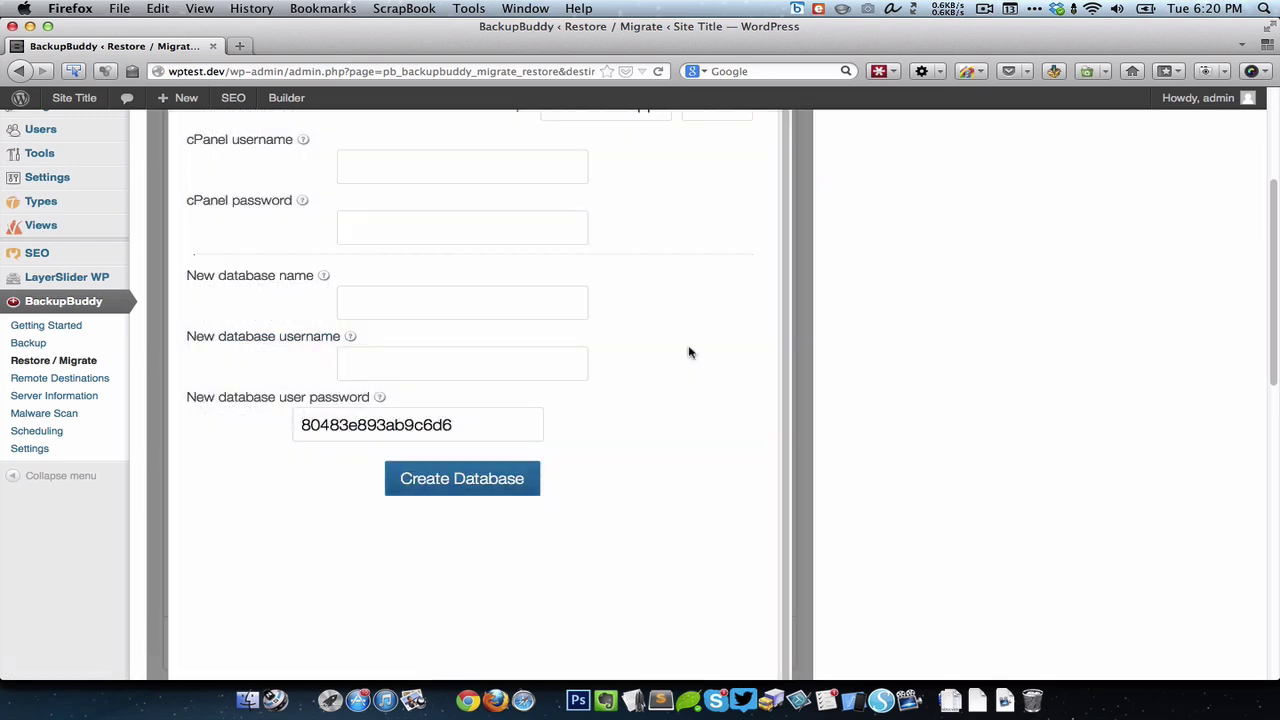
{"action": "scroll", "coordinate": [688, 352], "scroll_direction": "up", "scroll_amount": 3}
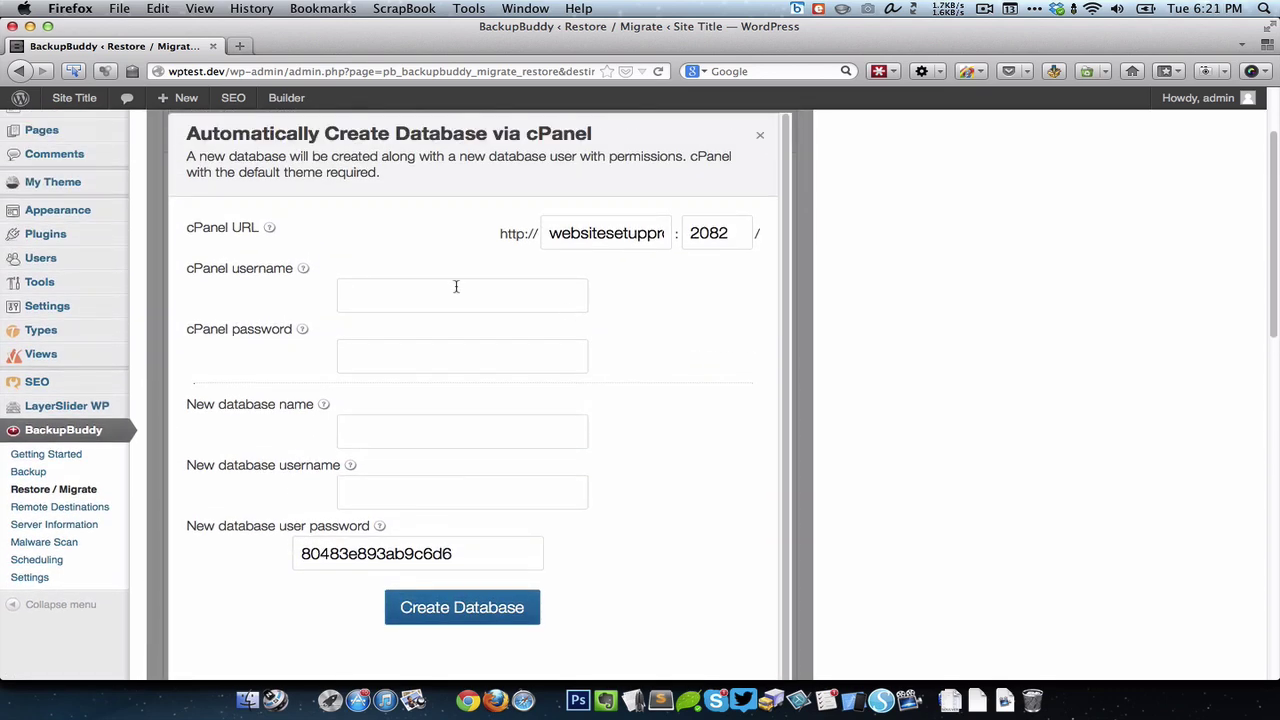
Enter the cPanel username and paste the cPanel password.
{"action": "left_click", "coordinate": [455, 287]}
{"action": "type", "text": "srikat"}
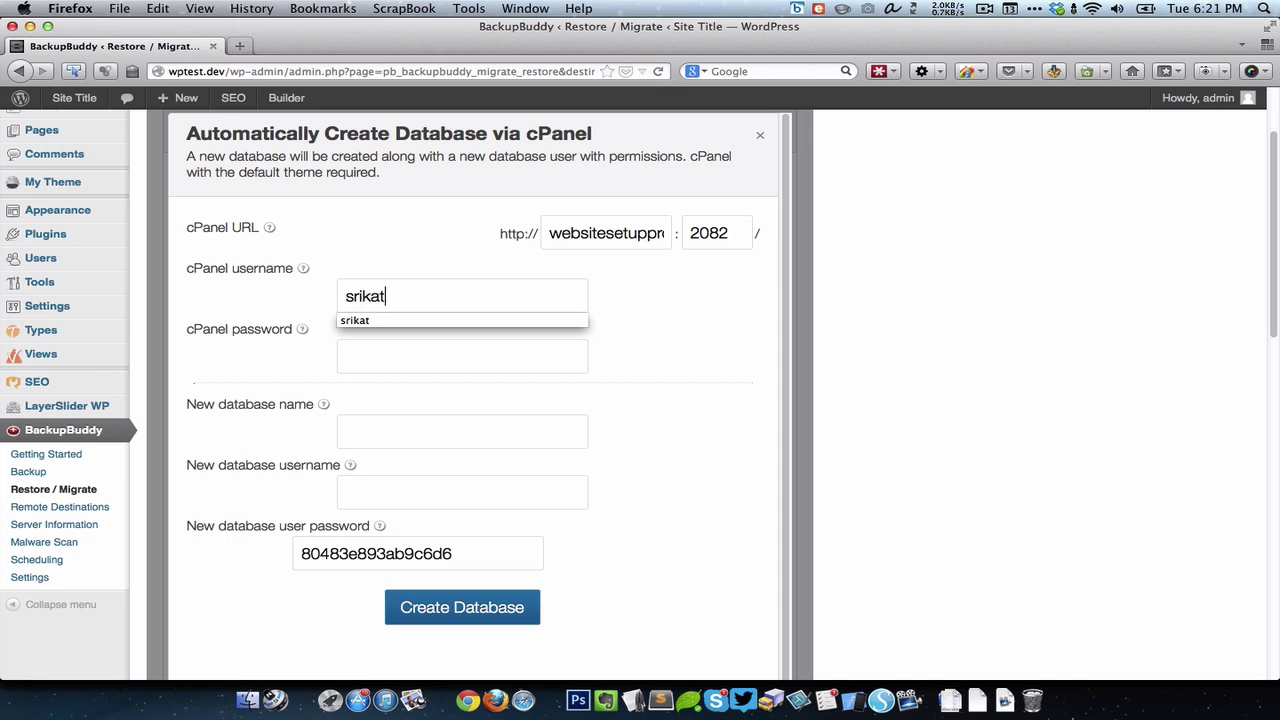
{"action": "left_click", "coordinate": [462, 356]}
{"action": "key", "text": "super+v"}
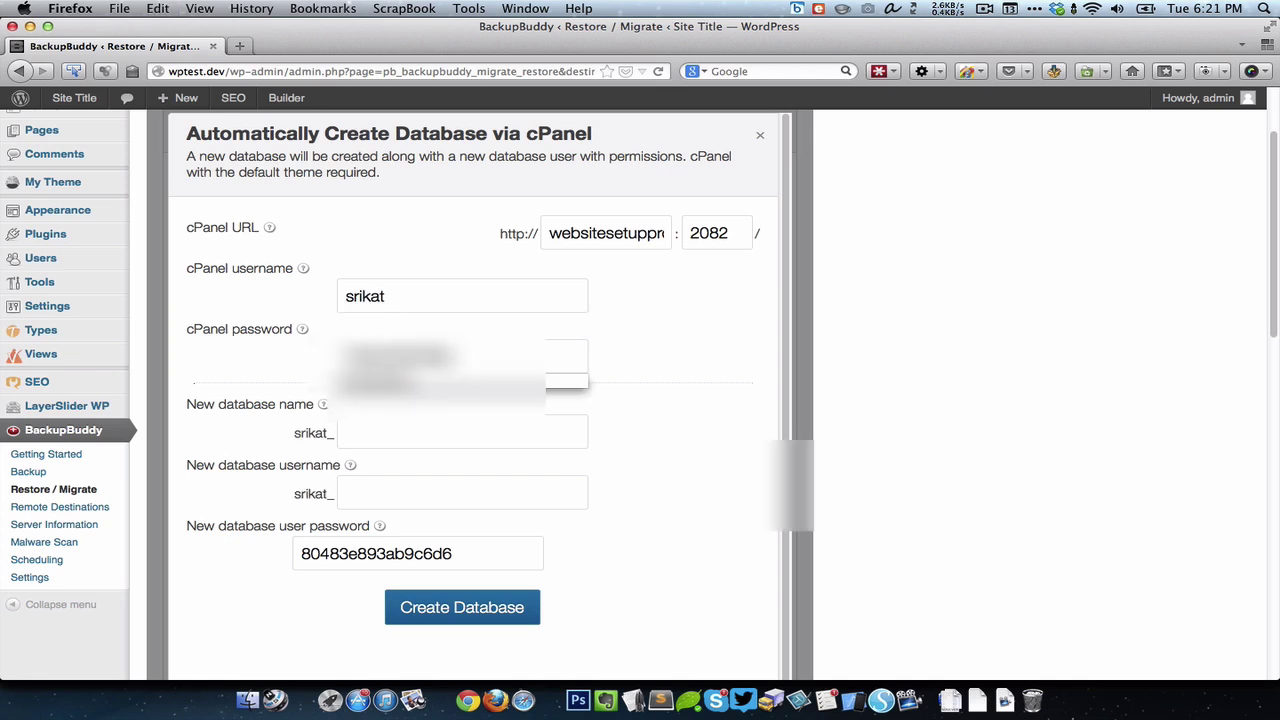
Create a database and user both named wptest, then dismiss the success alert.
{"action": "left_click", "coordinate": [460, 432]}
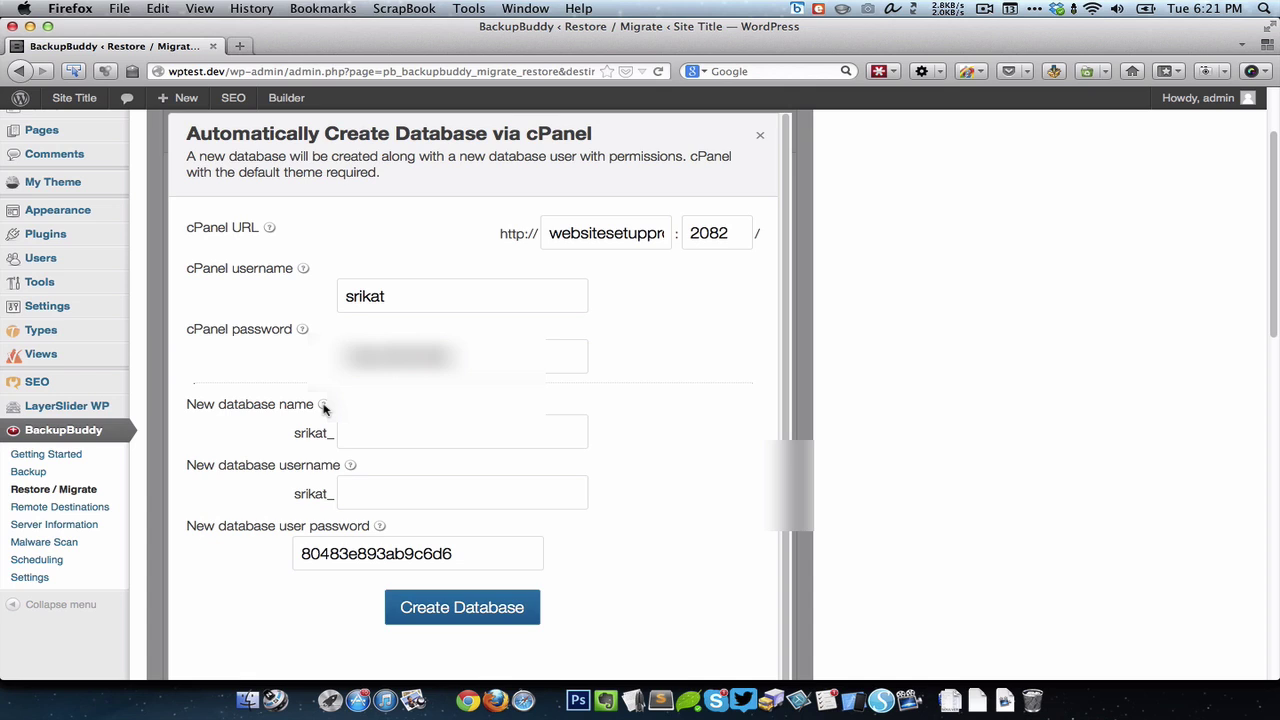
{"action": "left_click", "coordinate": [404, 423]}
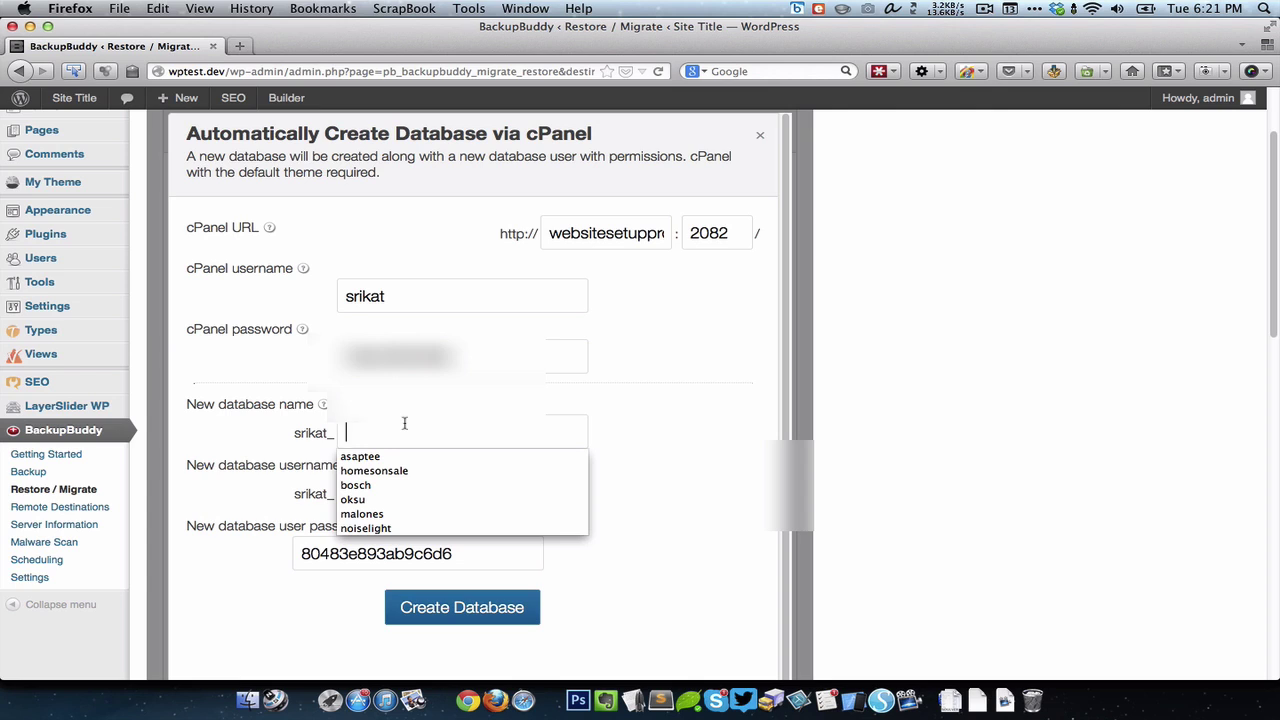
{"action": "type", "text": "wptest"}
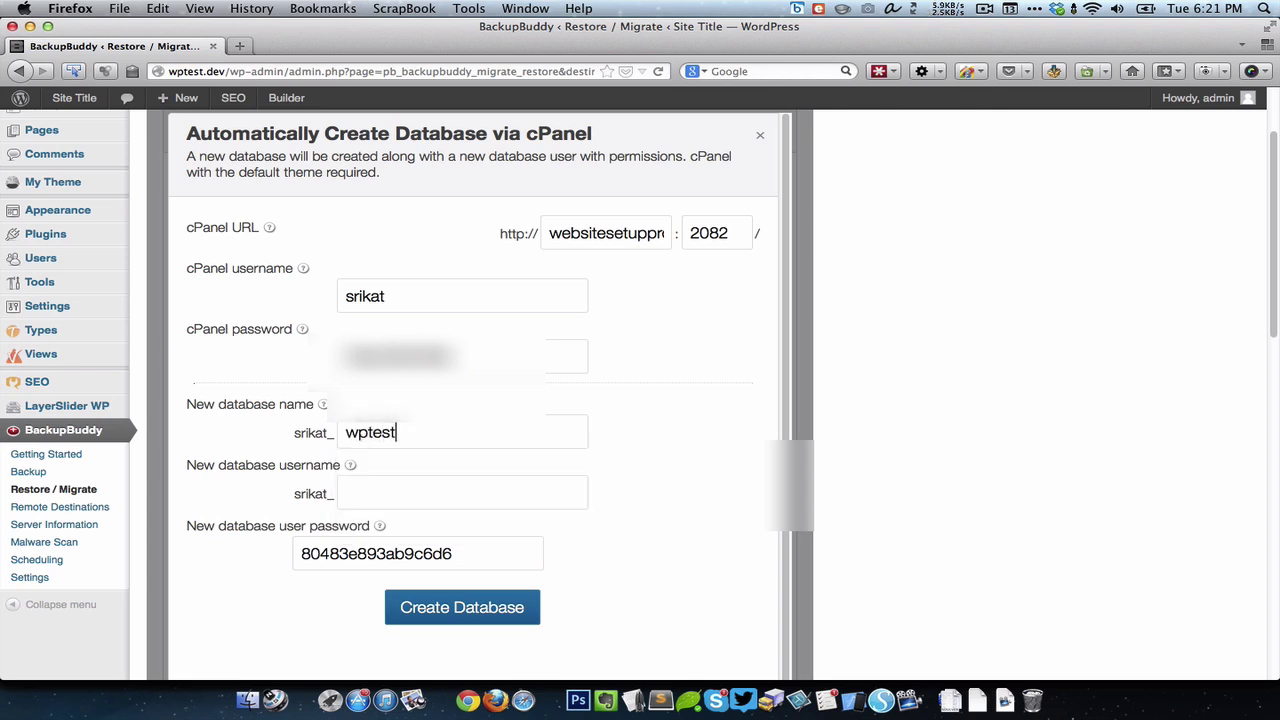
{"action": "left_click", "coordinate": [465, 493]}
{"action": "type", "text": "wptest"}
{"action": "left_click", "coordinate": [474, 609]}
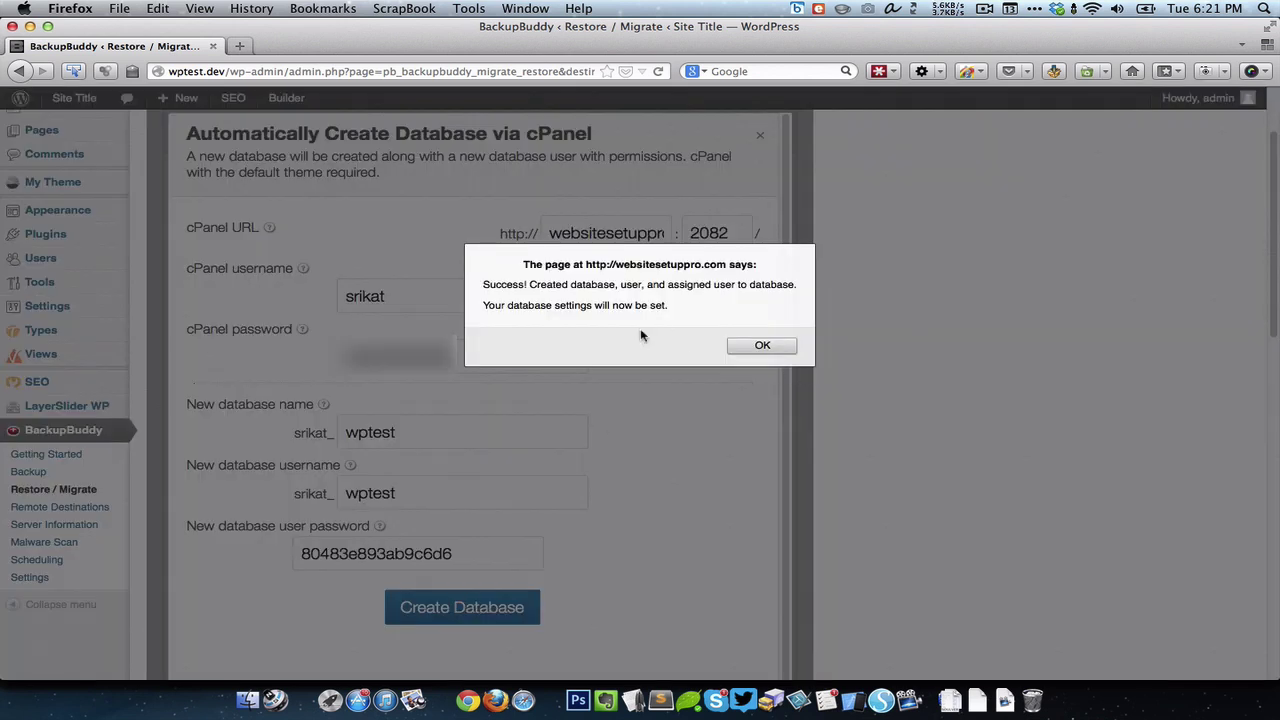
{"action": "left_click", "coordinate": [750, 344]}
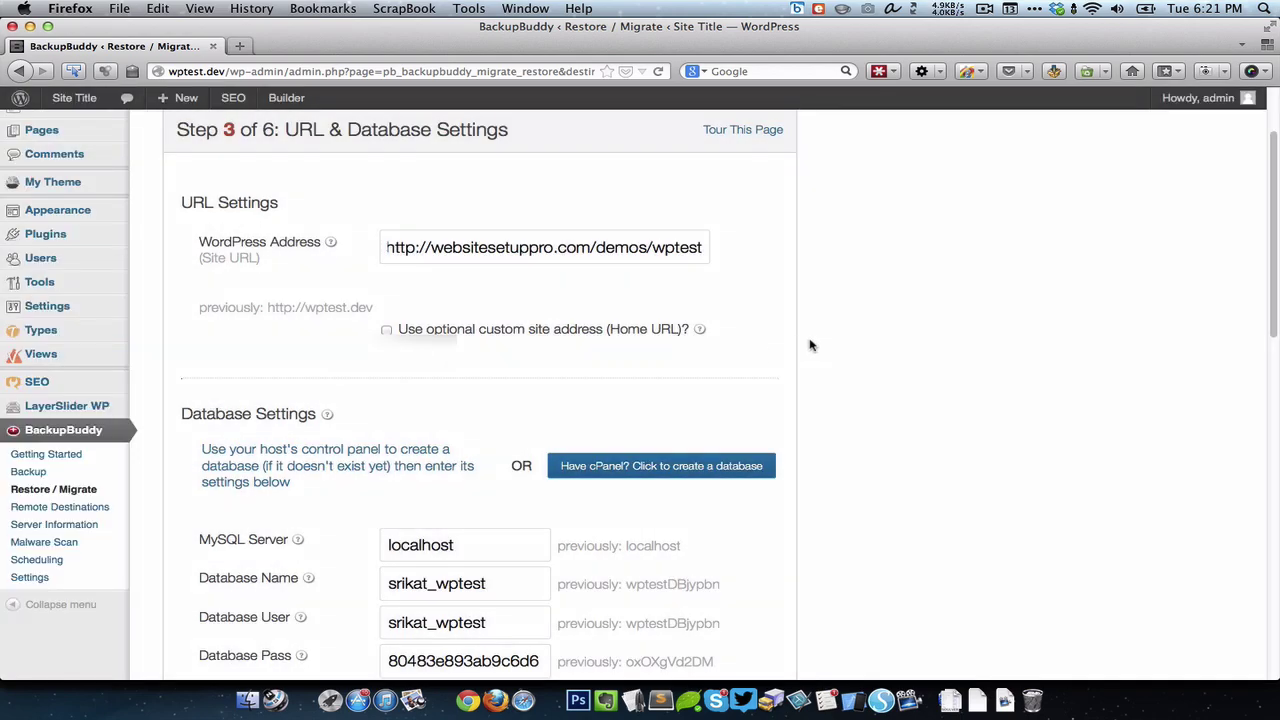
Change the database table prefix to wpt_.
{"action": "scroll", "coordinate": [808, 345], "scroll_direction": "down", "scroll_amount": 5}
{"action": "scroll", "coordinate": [329, 375], "scroll_direction": "up", "scroll_amount": 2}
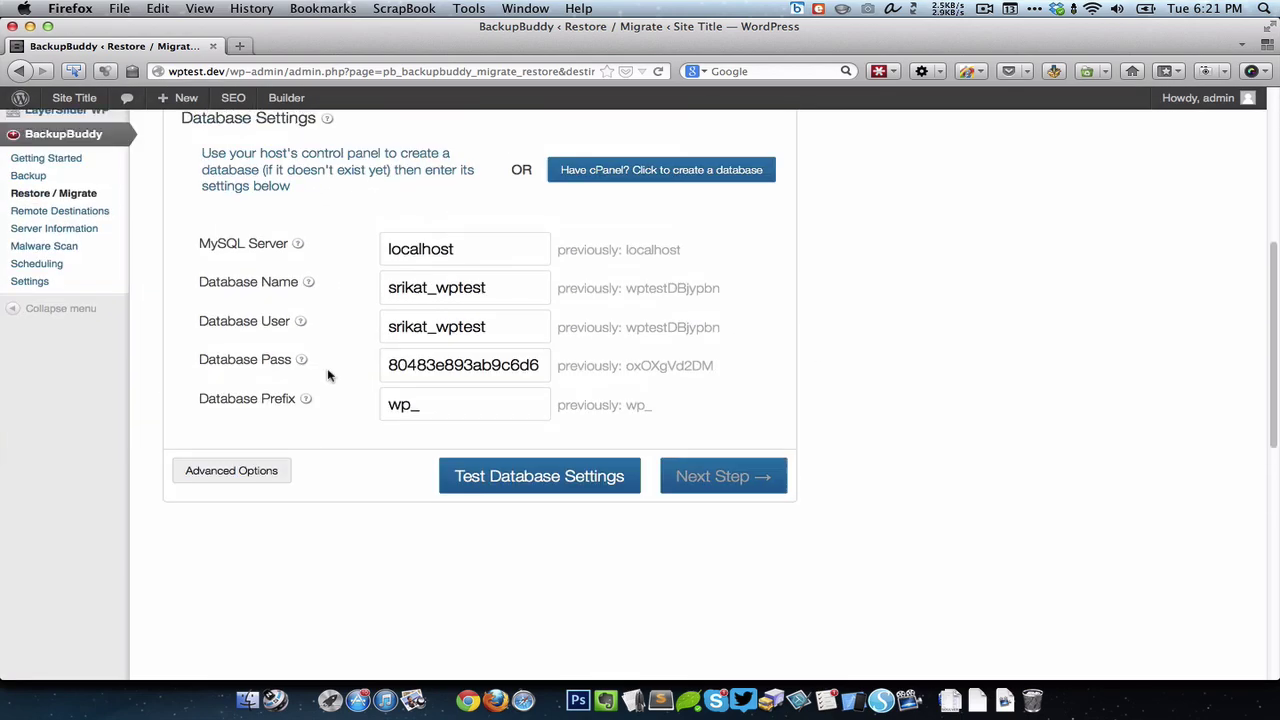
{"action": "left_click", "coordinate": [438, 405]}
{"action": "key", "text": "Left"}
{"action": "key", "text": "BackSpace"}
{"action": "key", "text": "BackSpace"}
{"action": "key", "text": "Delete"}
{"action": "scroll", "coordinate": [675, 403], "scroll_direction": "up", "scroll_amount": 1}
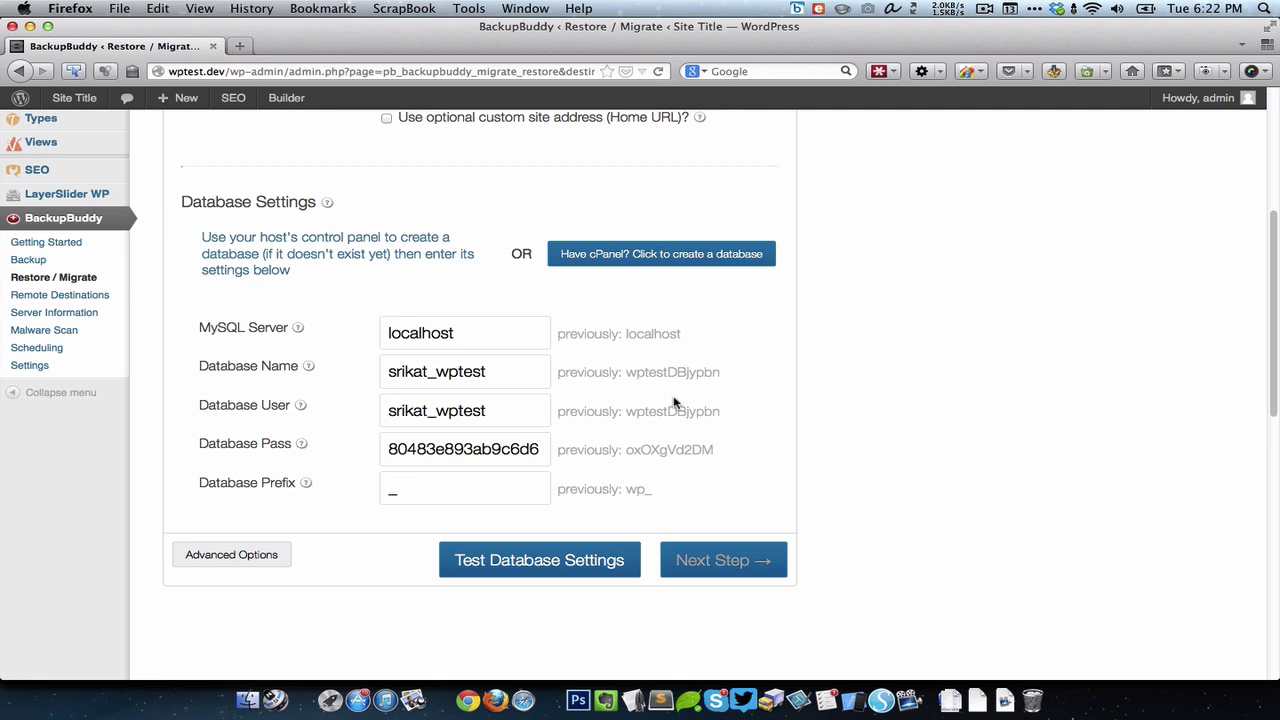
{"action": "type", "text": "wpt"}
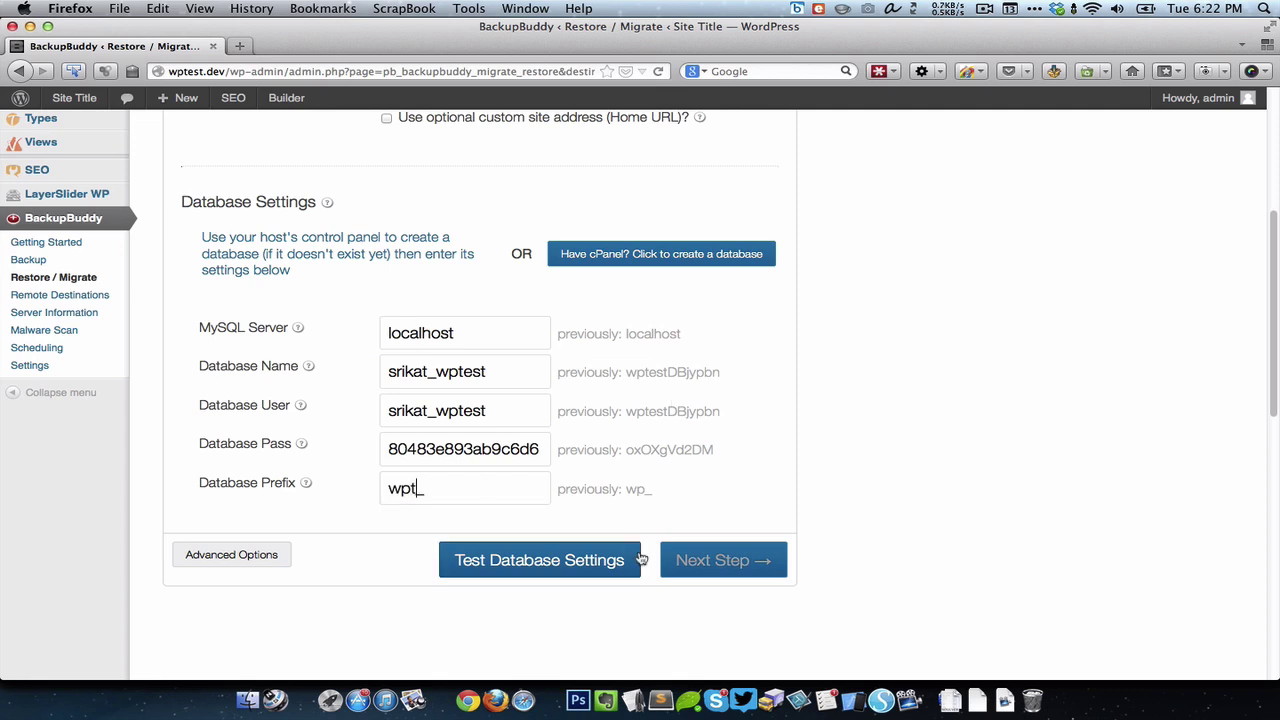
Test the database settings and proceed to the initial database import.
{"action": "left_click", "coordinate": [560, 560]}
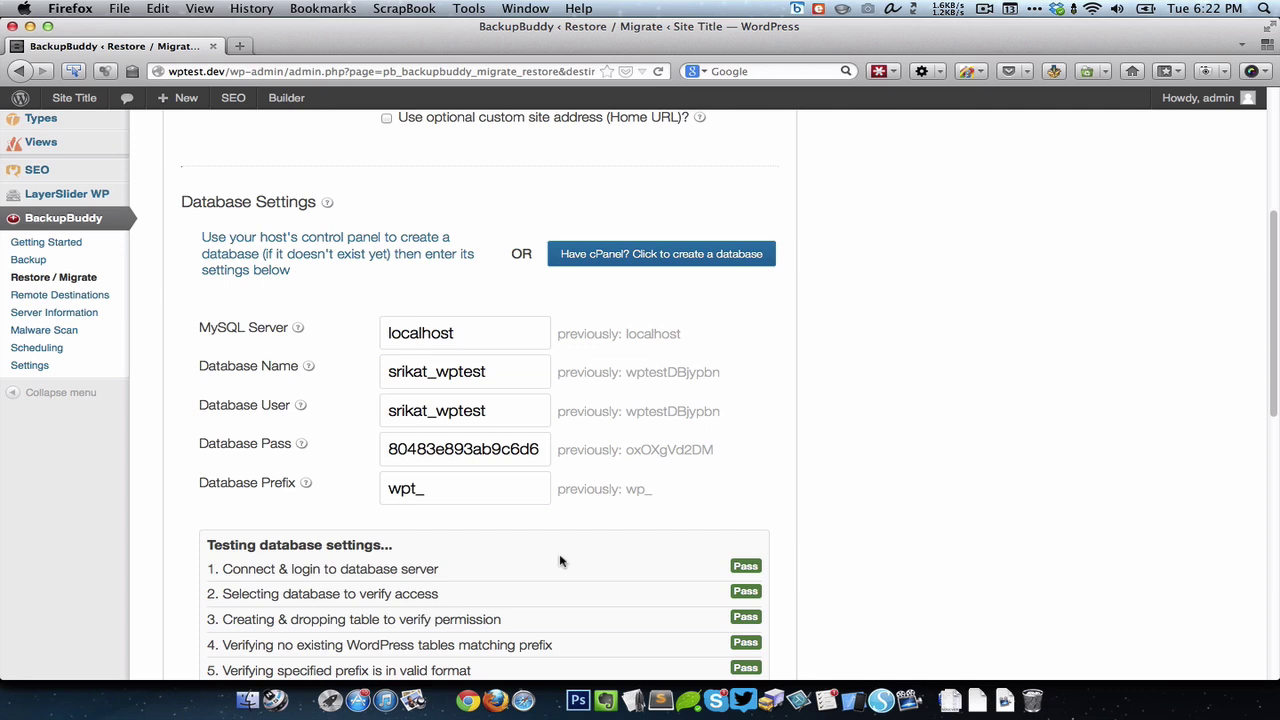
{"action": "scroll", "coordinate": [706, 447], "scroll_direction": "down", "scroll_amount": 5}
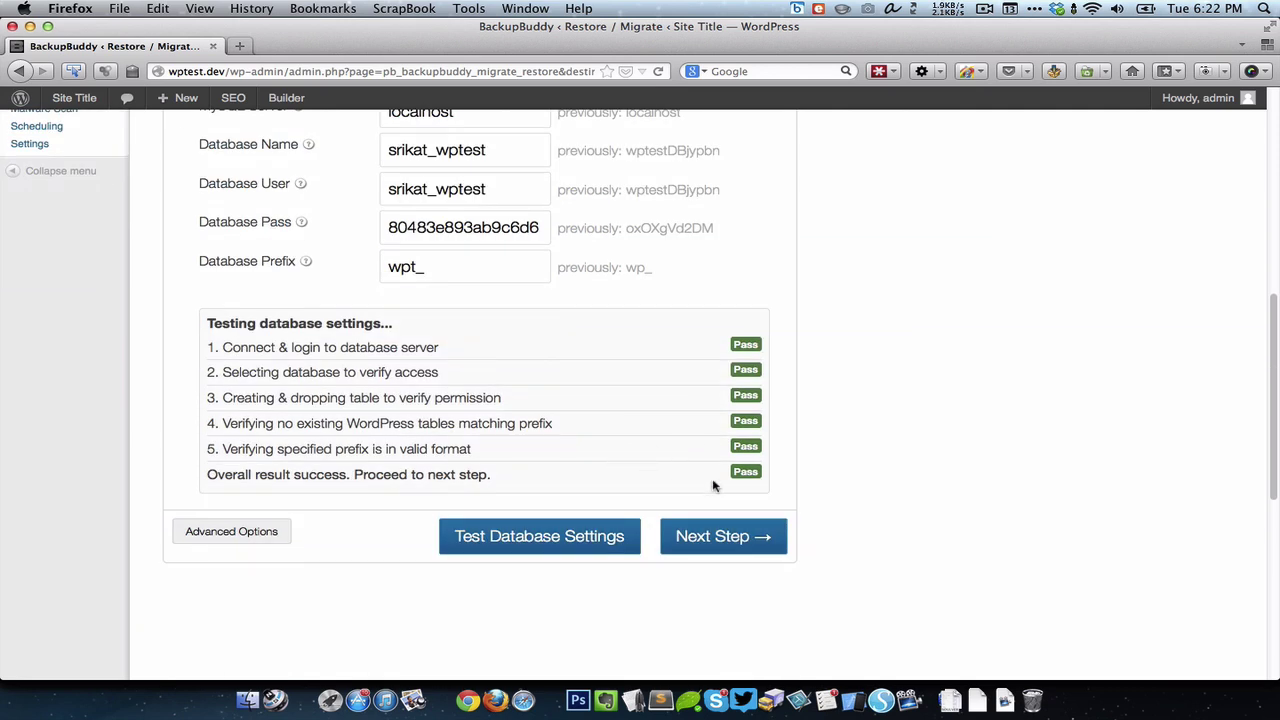
{"action": "left_click", "coordinate": [781, 543]}
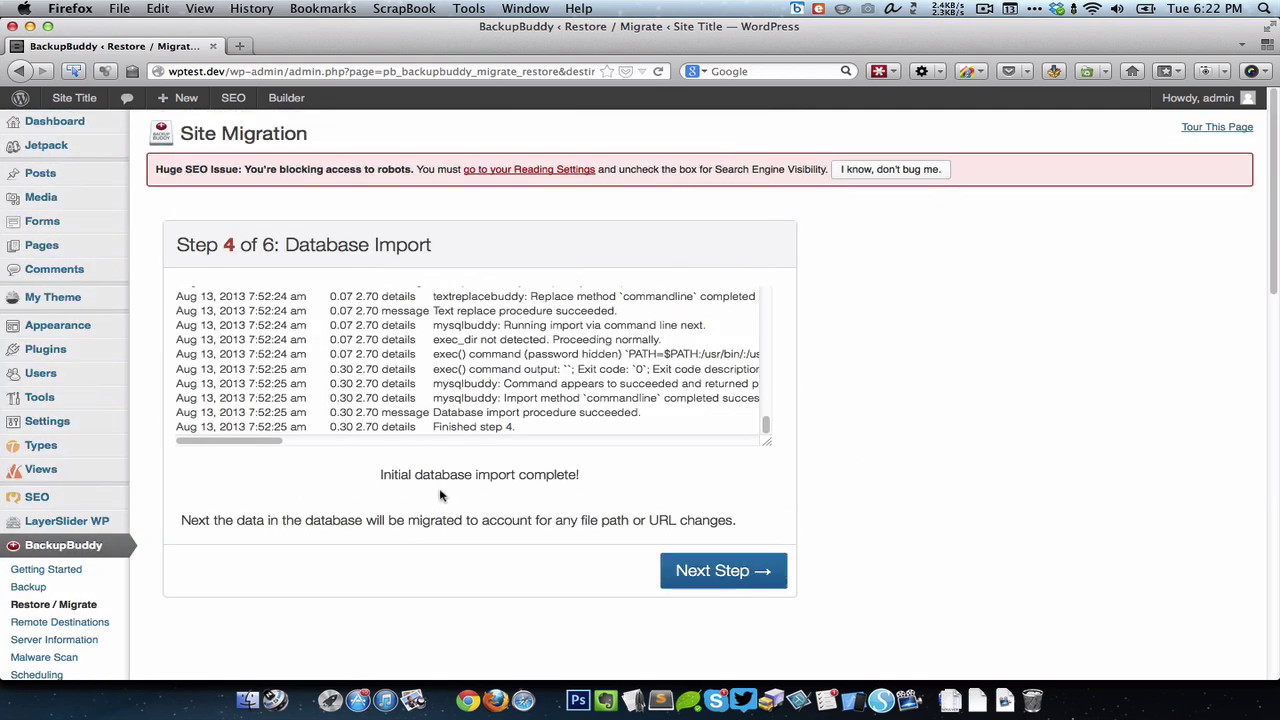
Run the database migration, then clean up the backup and temporary import files.
{"action": "left_click", "coordinate": [706, 581]}
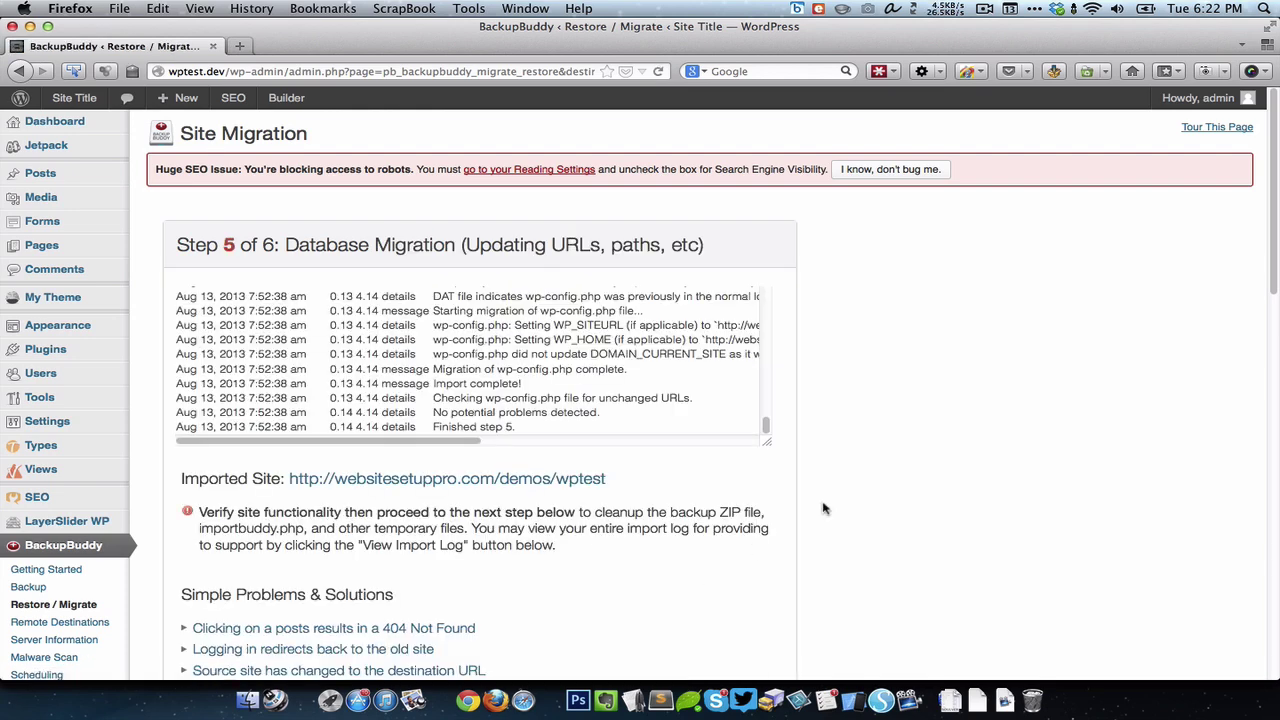
{"action": "scroll", "coordinate": [830, 505], "scroll_direction": "down", "scroll_amount": 5}
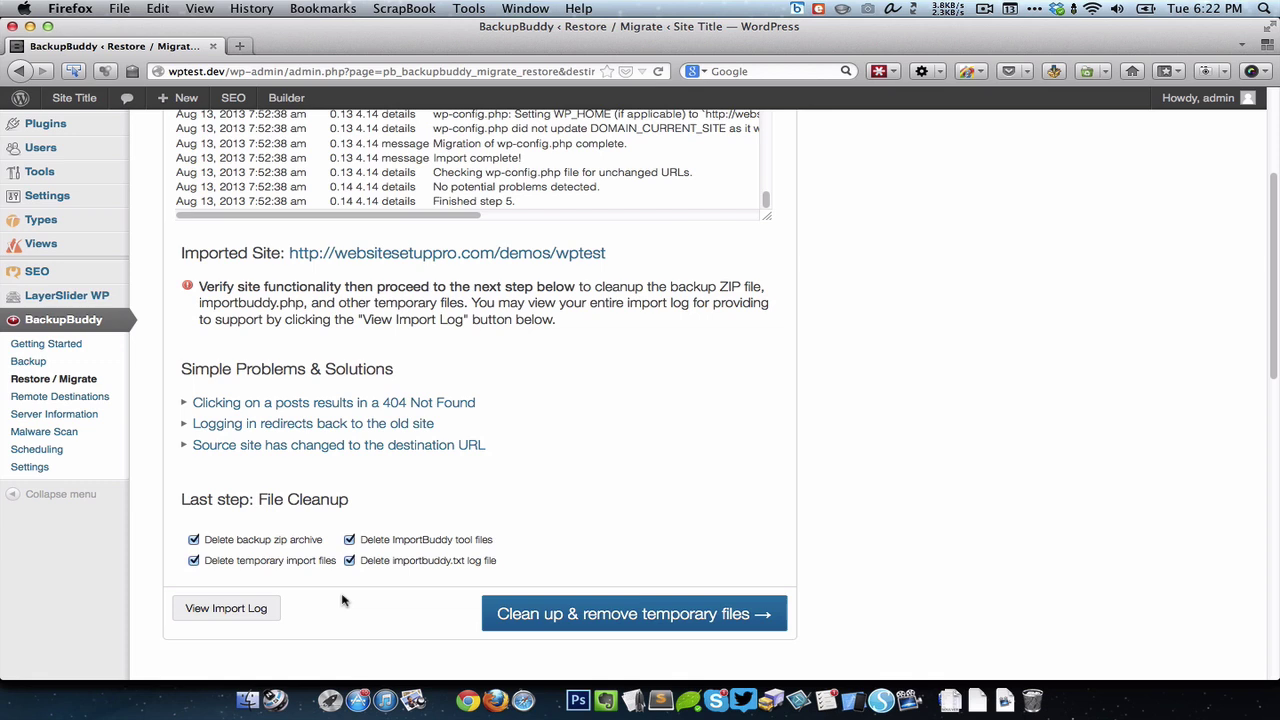
{"action": "left_click", "coordinate": [652, 613]}
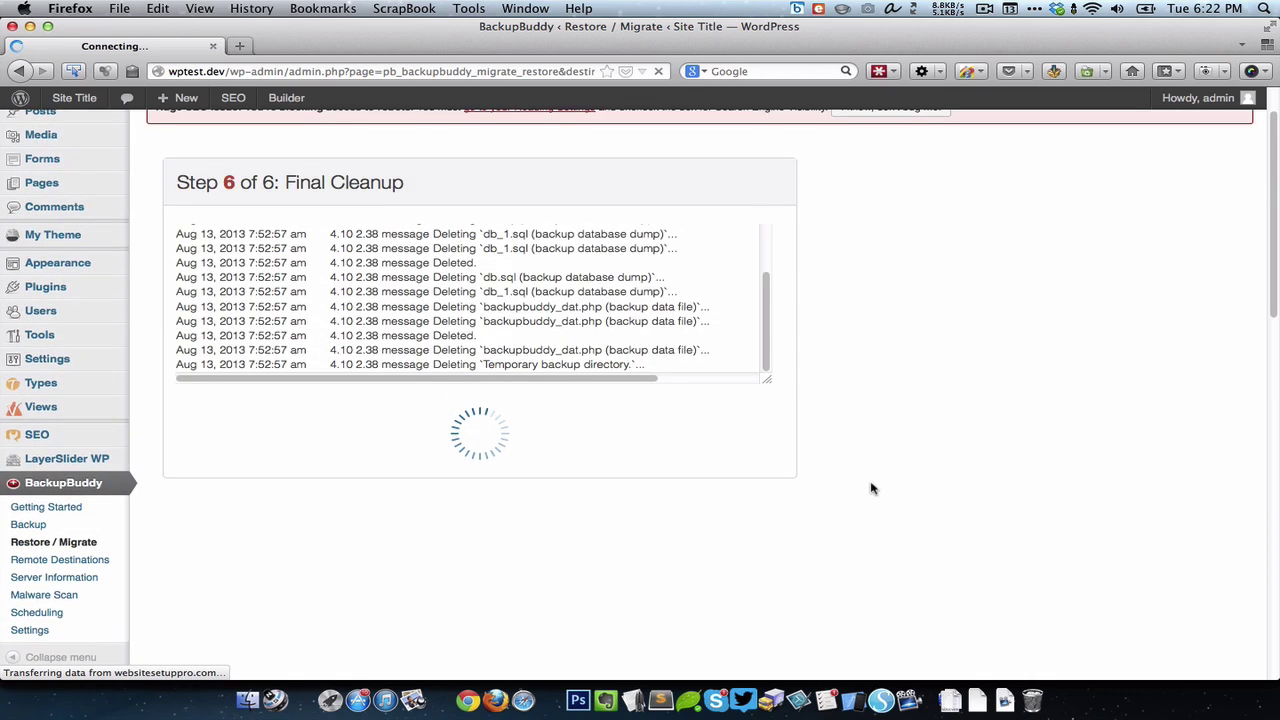
{"action": "scroll", "coordinate": [871, 488], "scroll_direction": "down", "scroll_amount": 10}
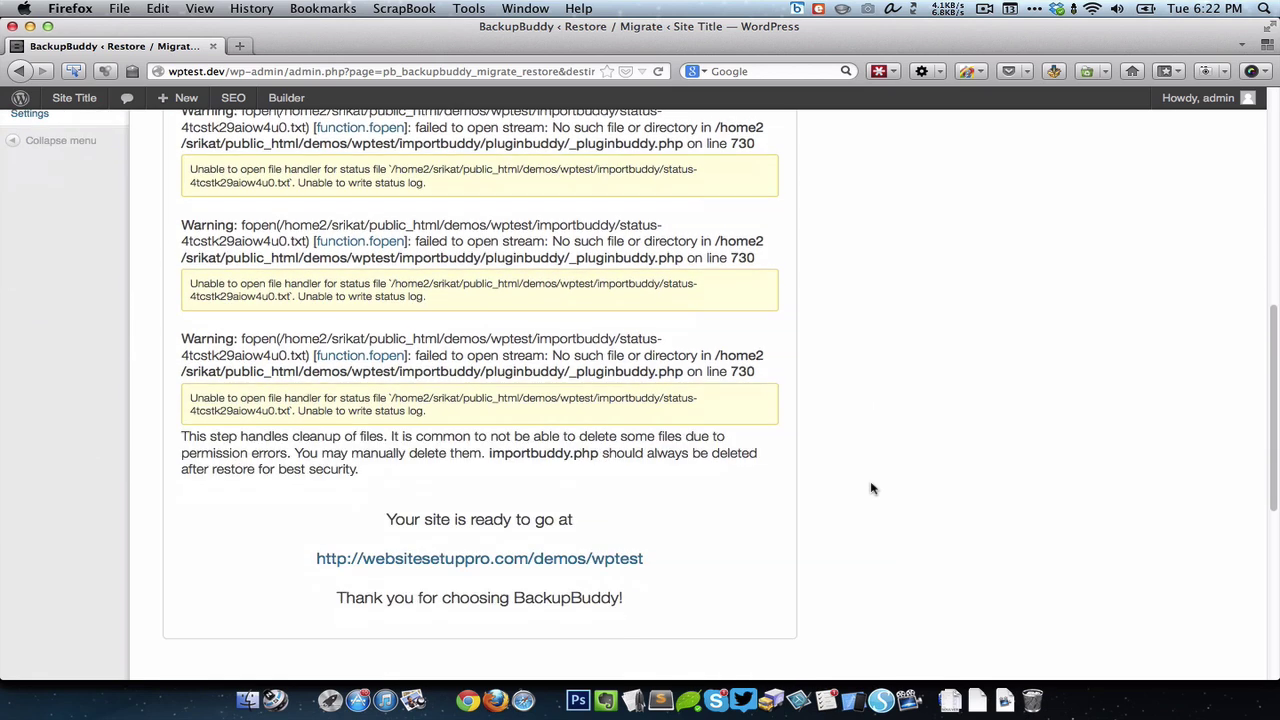
{"action": "scroll", "coordinate": [322, 445], "scroll_direction": "up", "scroll_amount": 2}
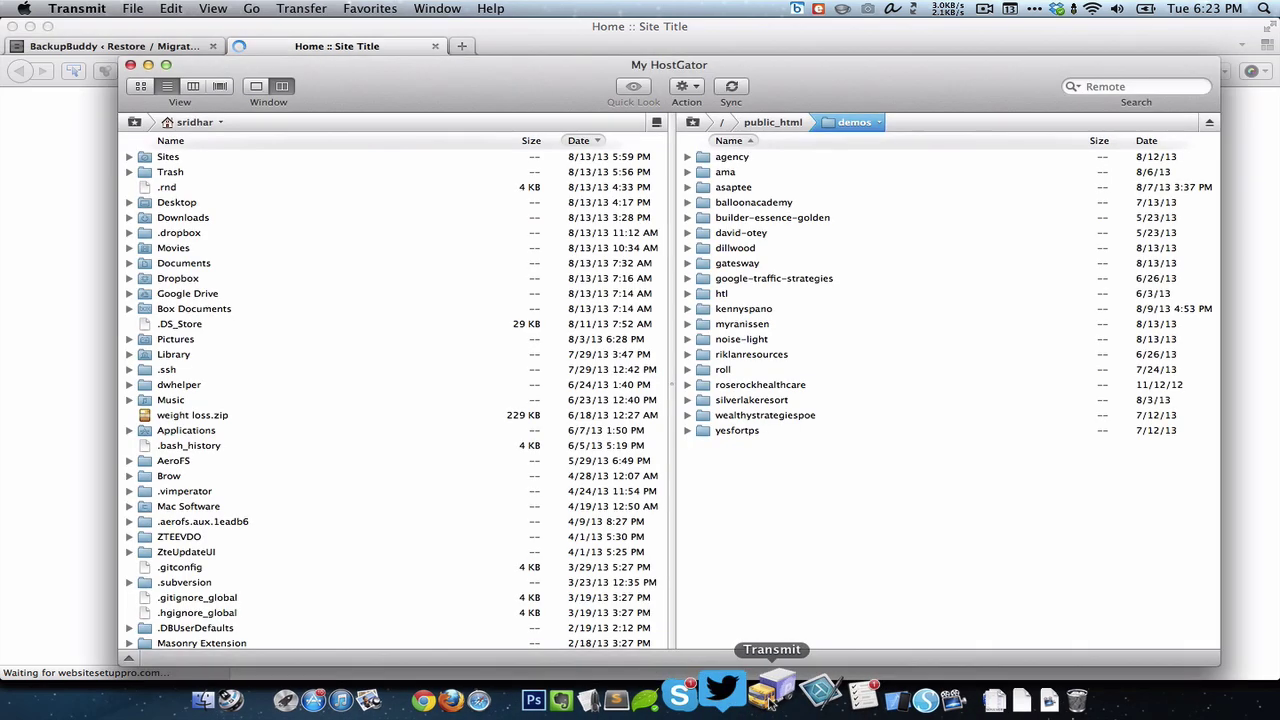
Refresh Transmit's demos folder, open wptest to verify the site files, then return to Firefox.
{"action": "right_click", "coordinate": [733, 497]}
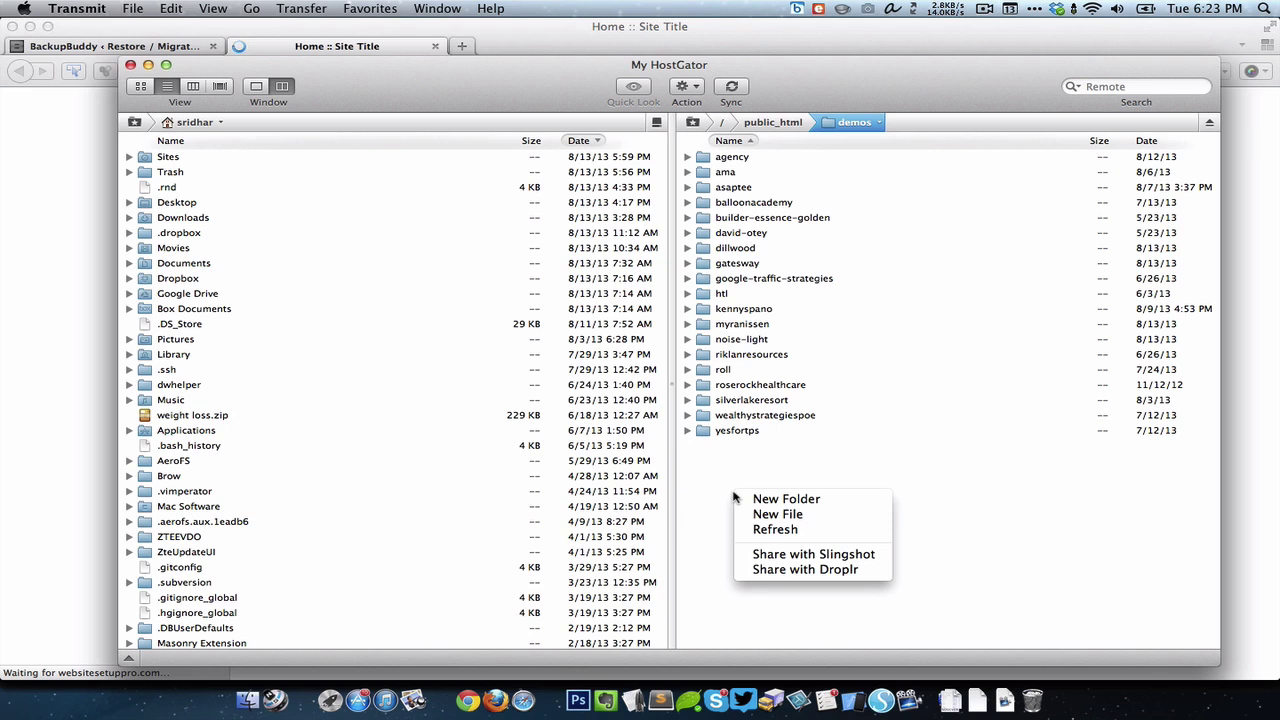
{"action": "left_click", "coordinate": [785, 531]}
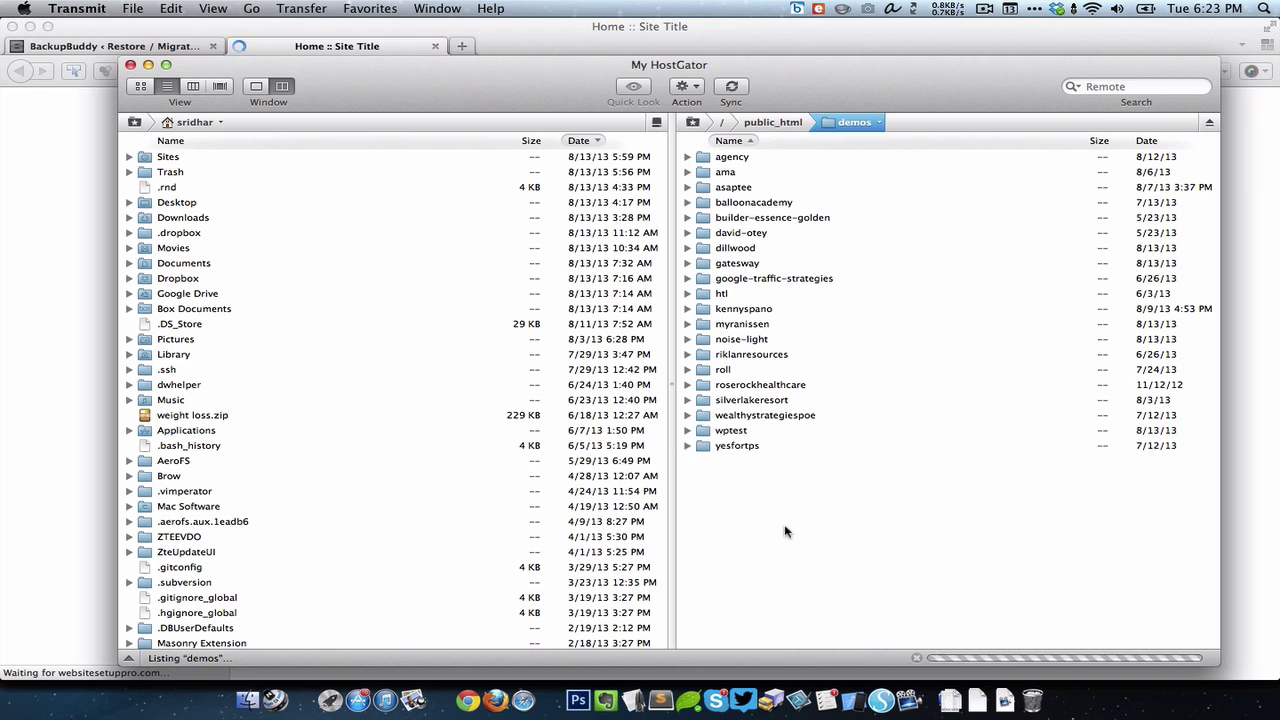
{"action": "left_click", "coordinate": [733, 431]}
{"action": "double_click", "coordinate": [733, 431]}
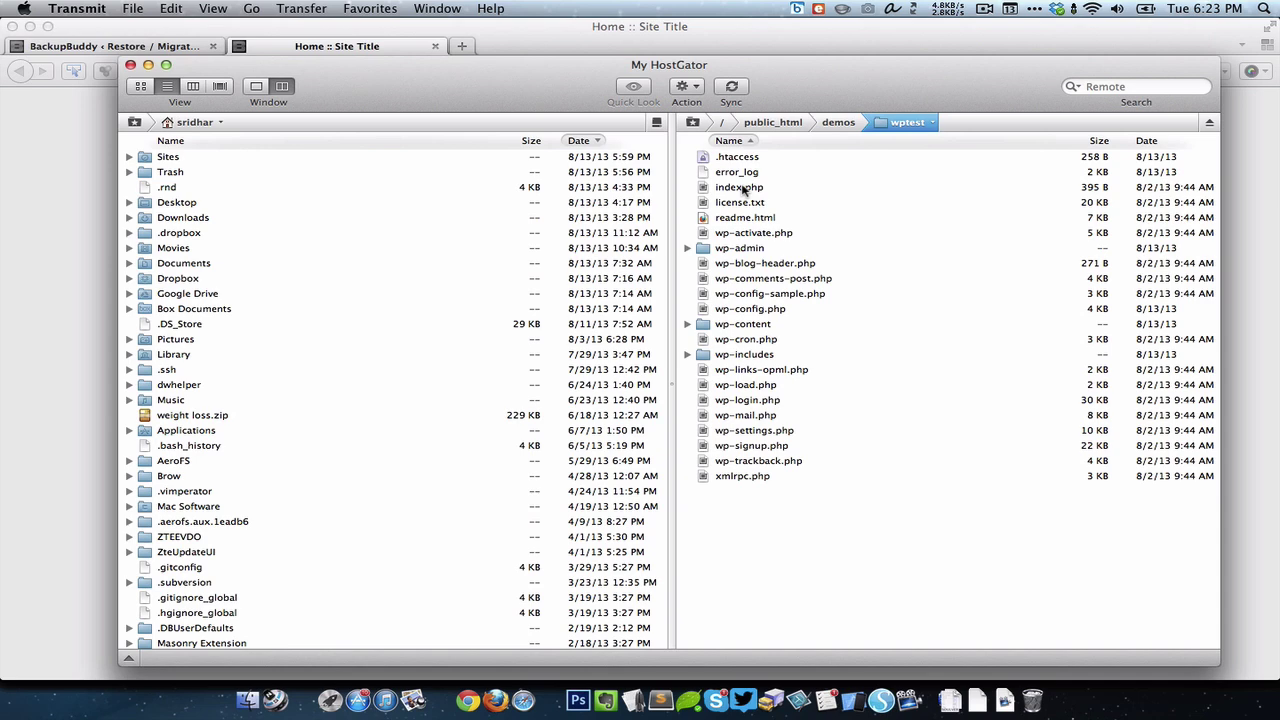
{"action": "key", "text": "super+Tab"}
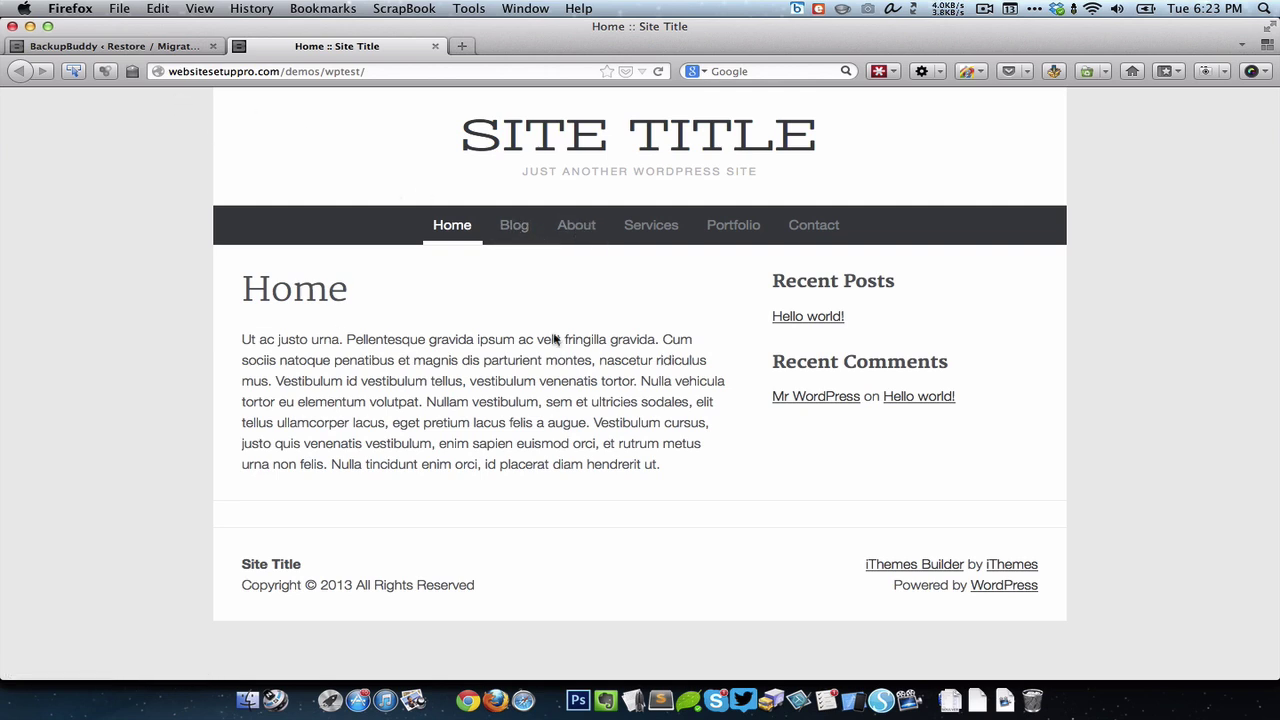
Browse the migrated site's Hello world! post, Home page and Contact page with its form.
{"action": "left_click", "coordinate": [800, 318]}
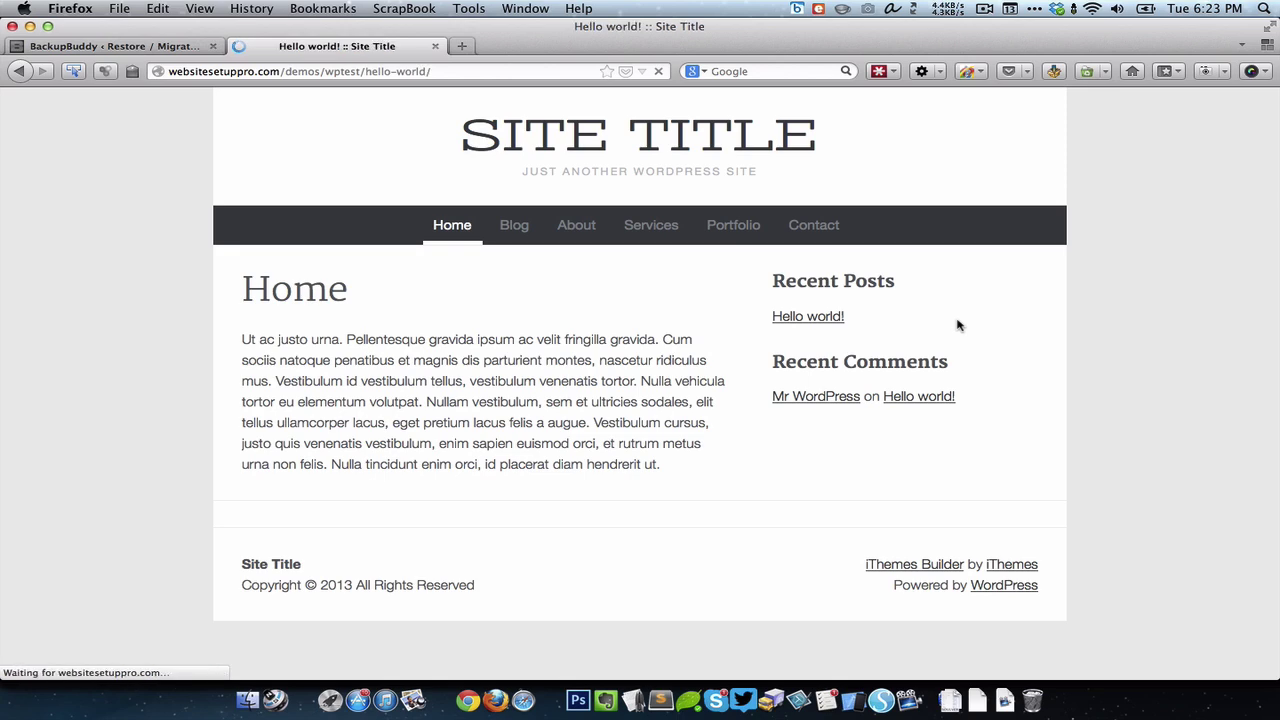
{"action": "scroll", "coordinate": [551, 391], "scroll_direction": "down", "scroll_amount": 10}
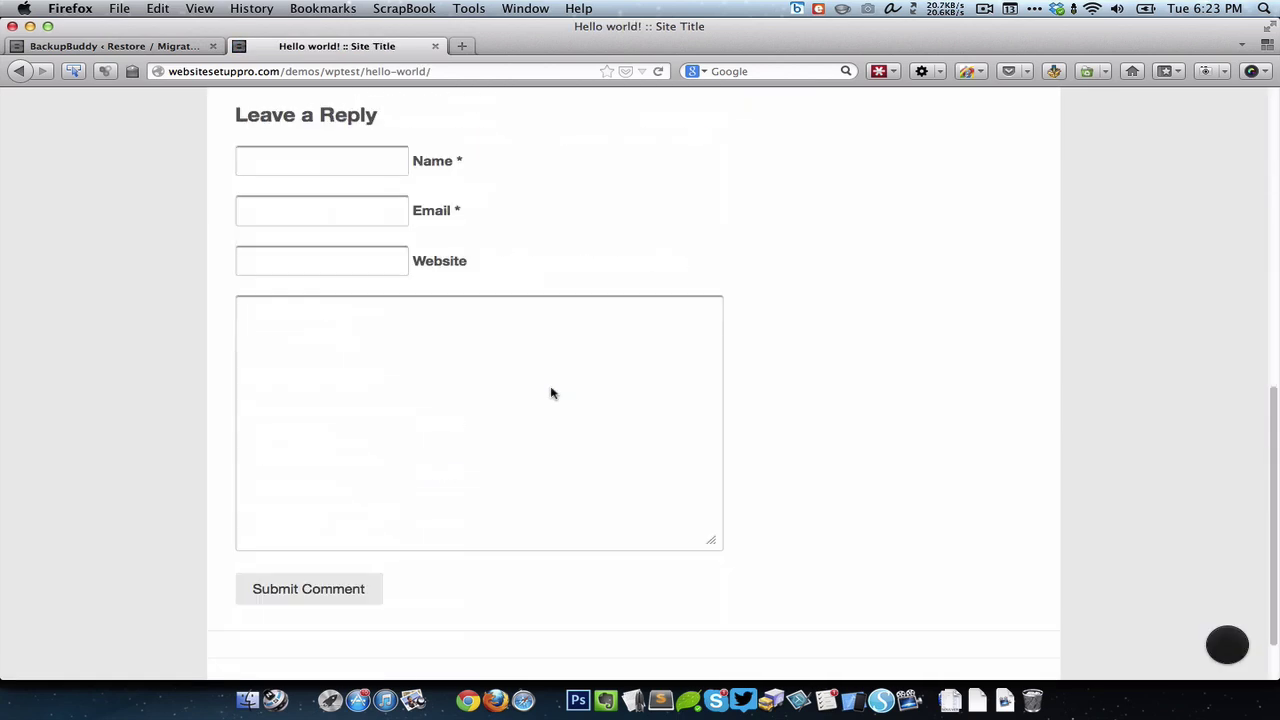
{"action": "scroll", "coordinate": [551, 391], "scroll_direction": "up", "scroll_amount": 10}
{"action": "left_click", "coordinate": [646, 225]}
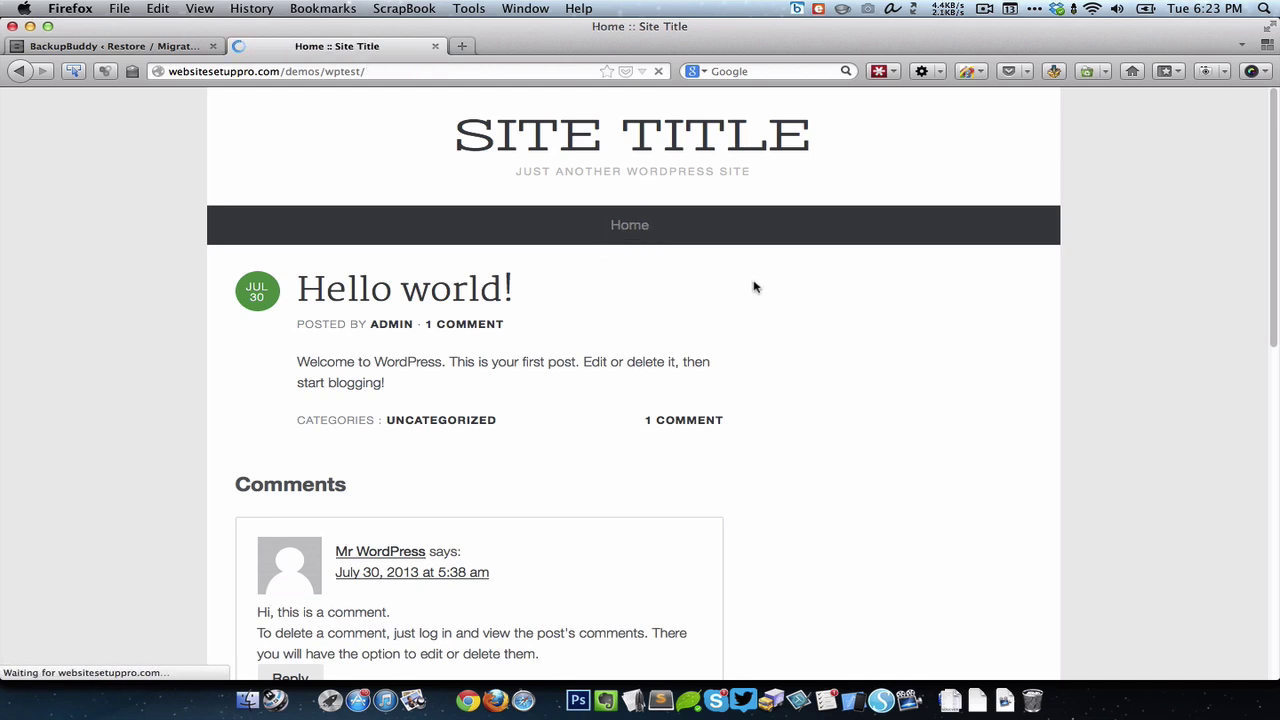
{"action": "left_click", "coordinate": [850, 231]}
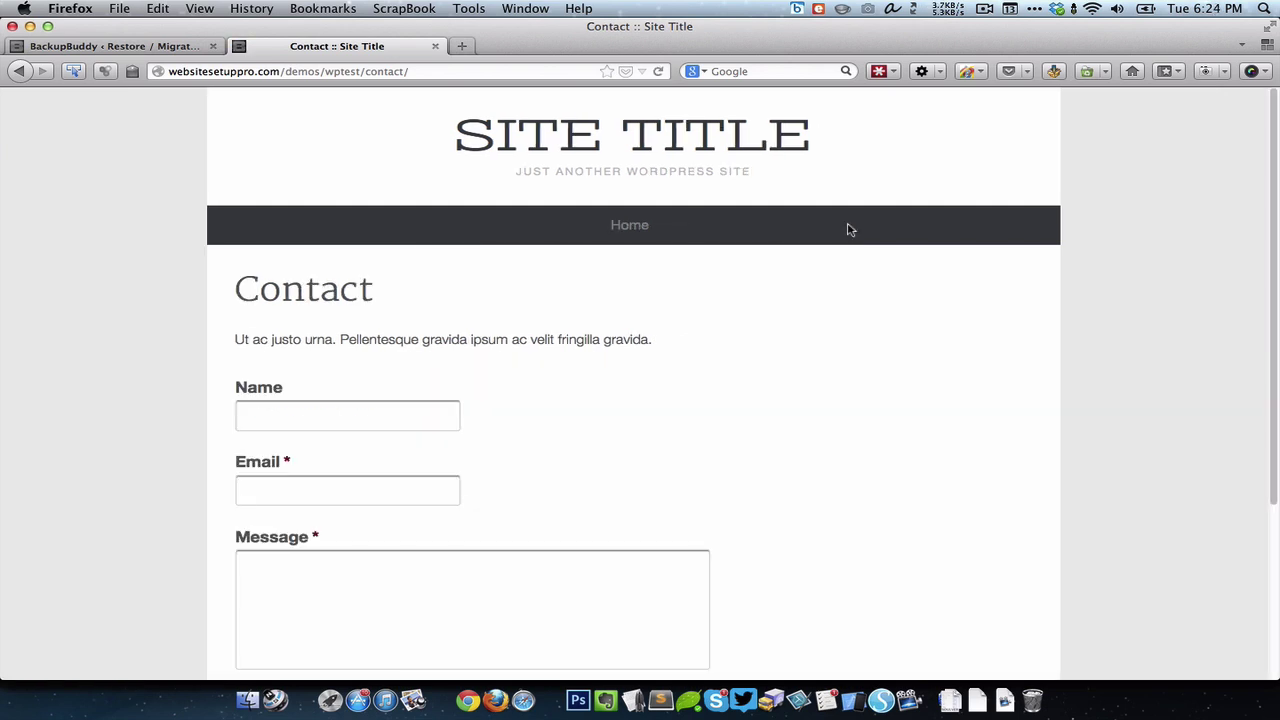
{"action": "scroll", "coordinate": [848, 229], "scroll_direction": "down", "scroll_amount": 5}
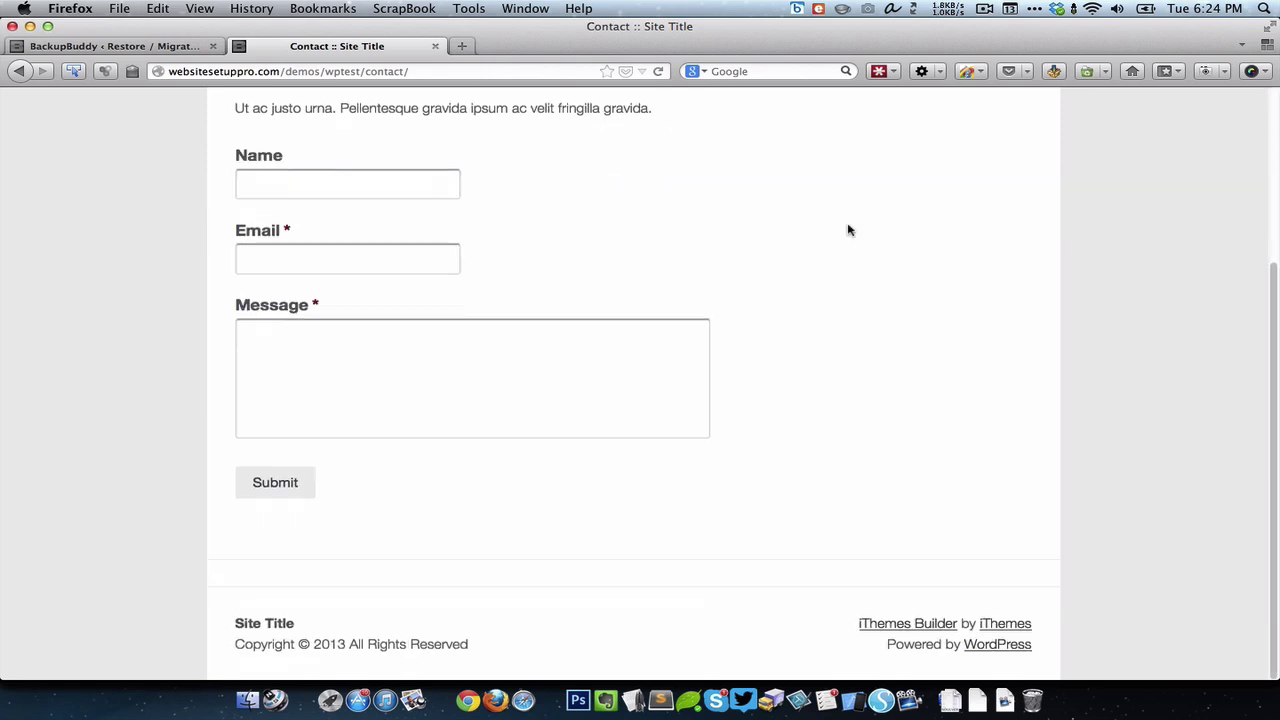